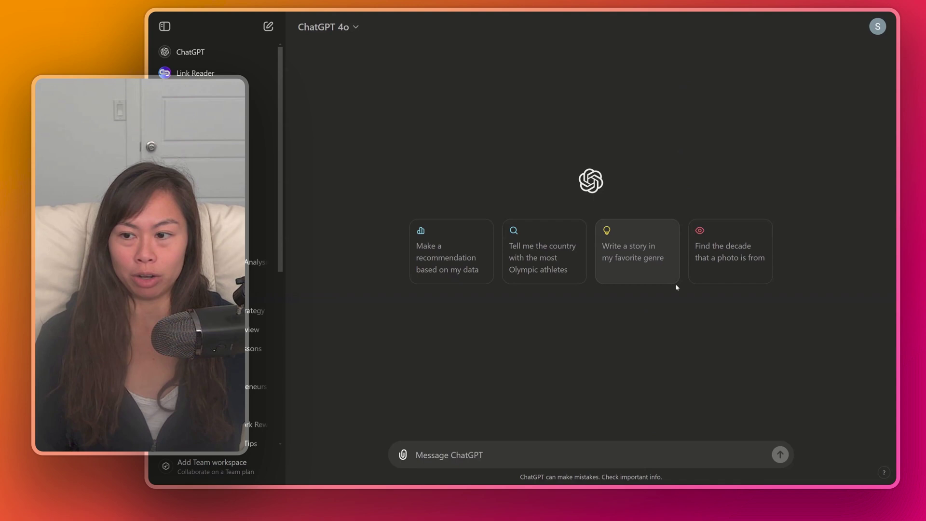
Step: Ask ChatGPT who a named person is and highlight the reply saying they aren't a known public figure
type("Who is Sabrina")
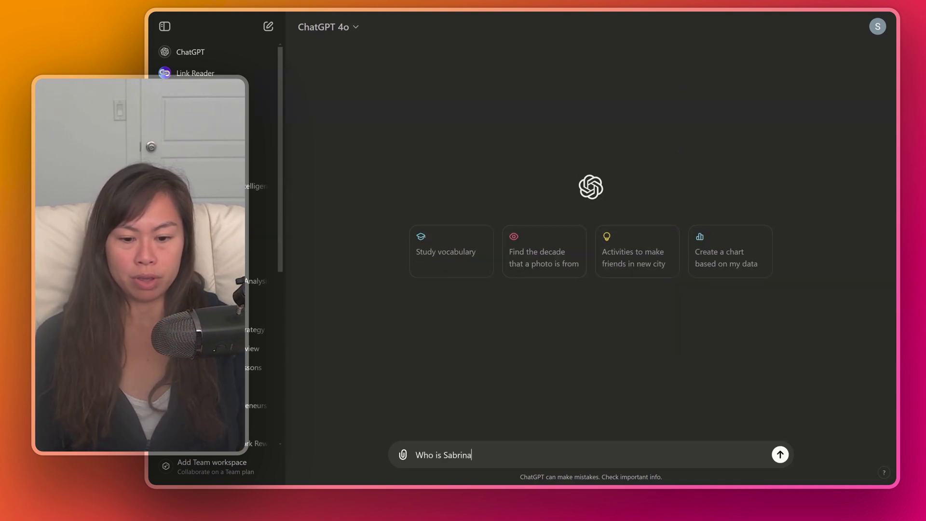
type(" Ramonov?")
key("Return")
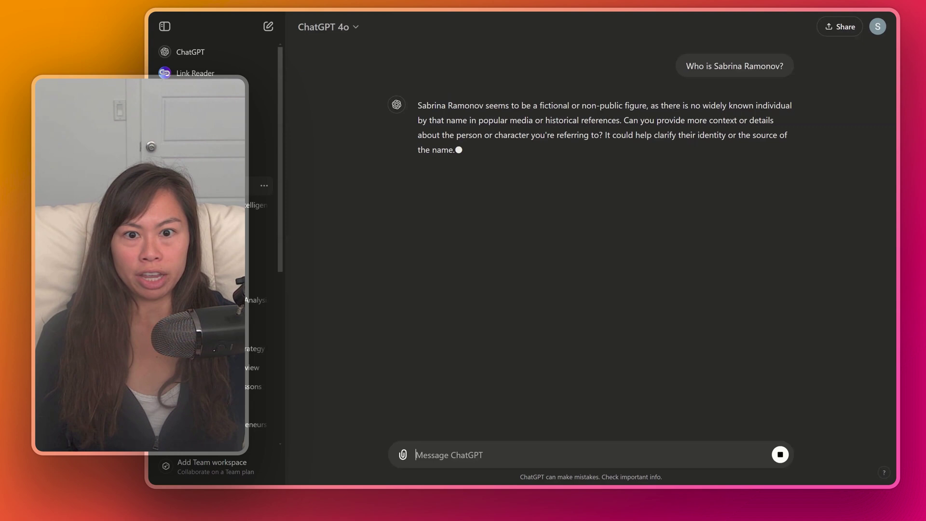
left_click_drag(418, 105, 459, 151)
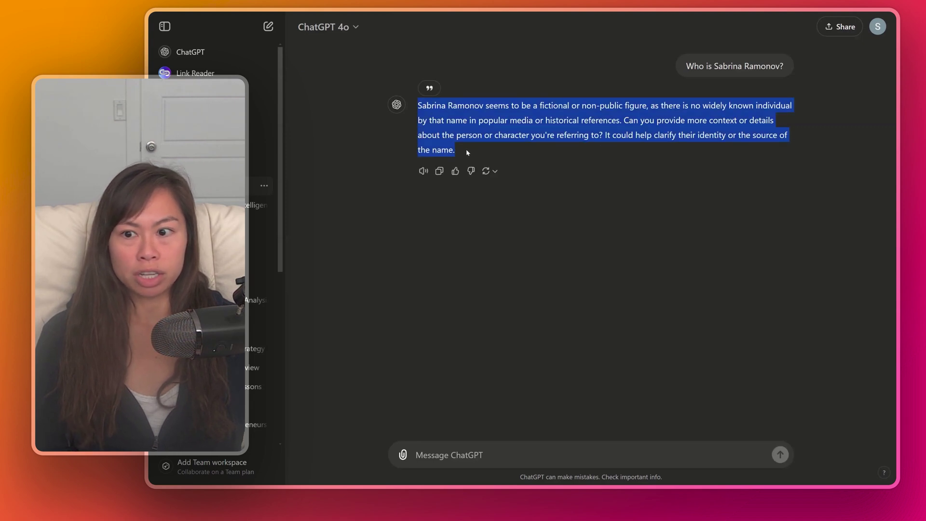
left_click(471, 154)
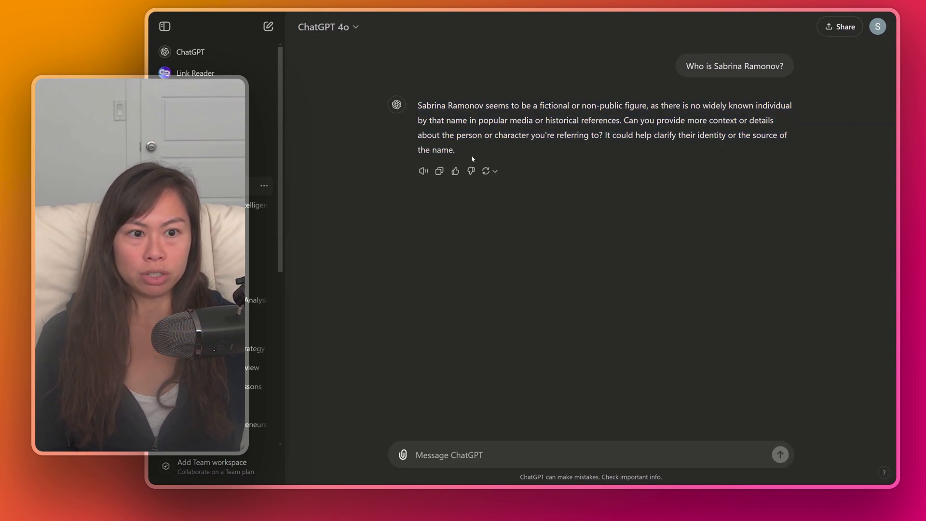
Step: Ask 'What are some effective time management tips?' and read through the twelve-tip answer
type("What are s")
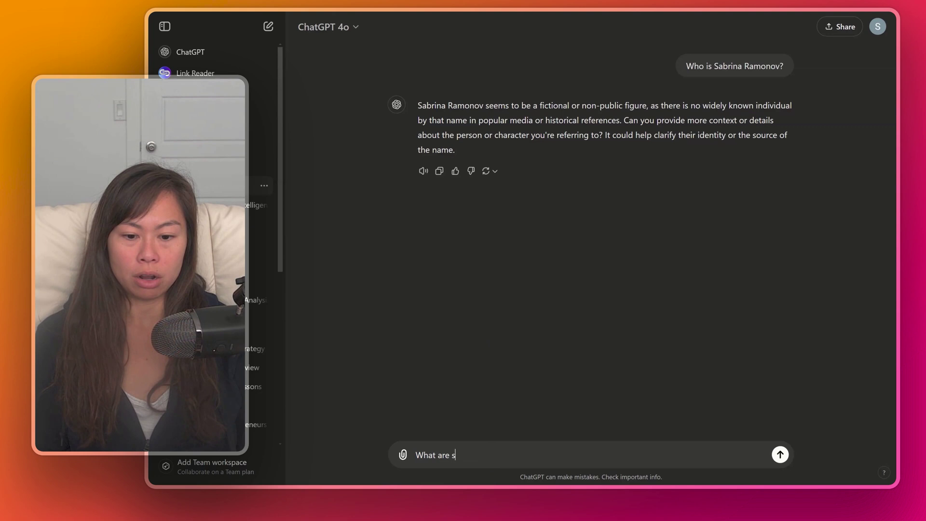
type("ome effective time managem")
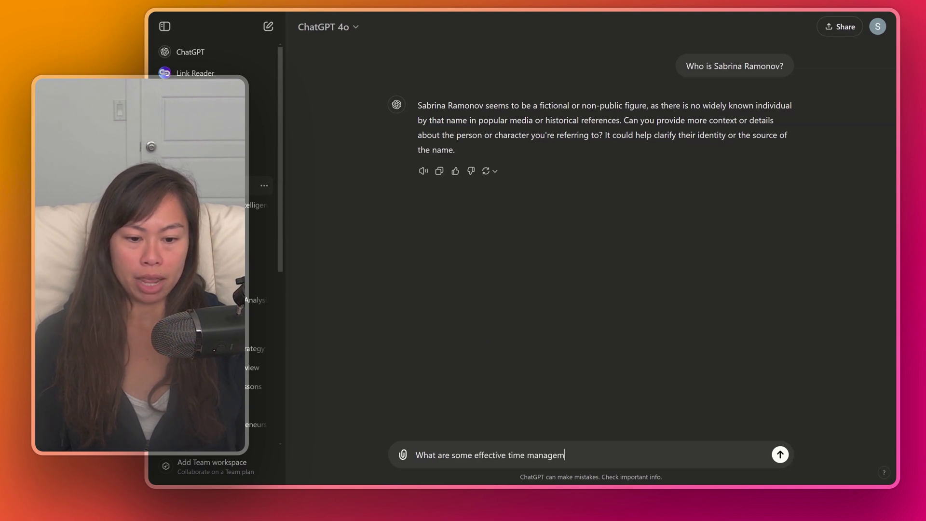
type("ent tips?")
key("Return")
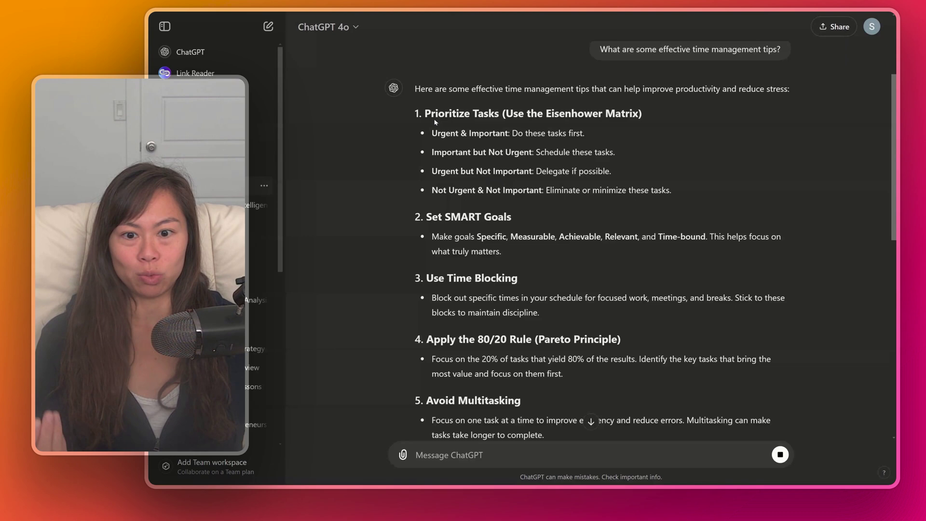
scroll(432, 142, "down", 3)
scroll(432, 142, "up", 3)
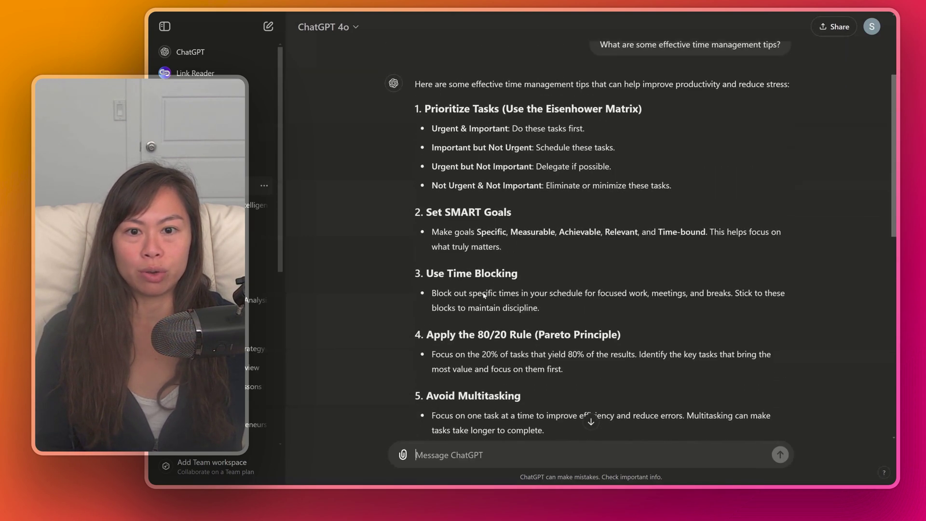
left_click_drag(432, 131, 658, 190)
left_click(658, 190)
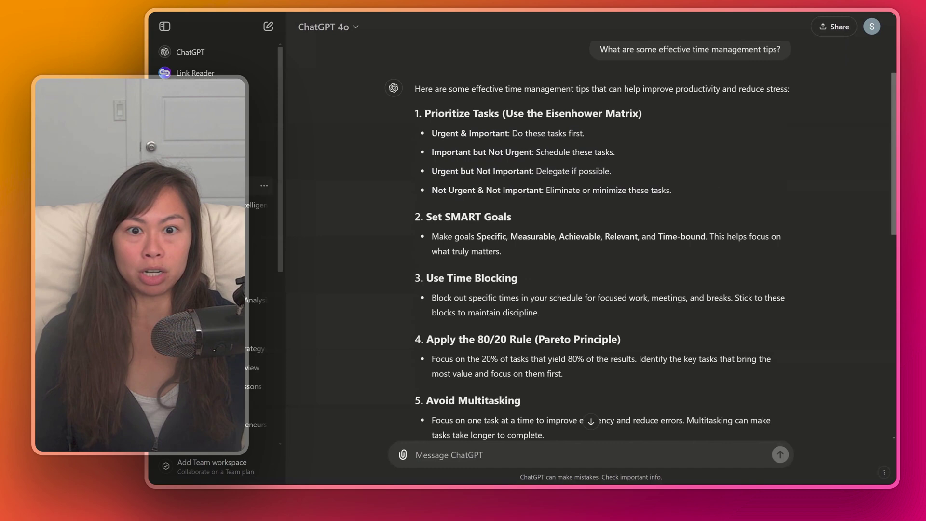
scroll(594, 95, "up", 2)
scroll(594, 95, "down", 1)
triple_click(601, 85)
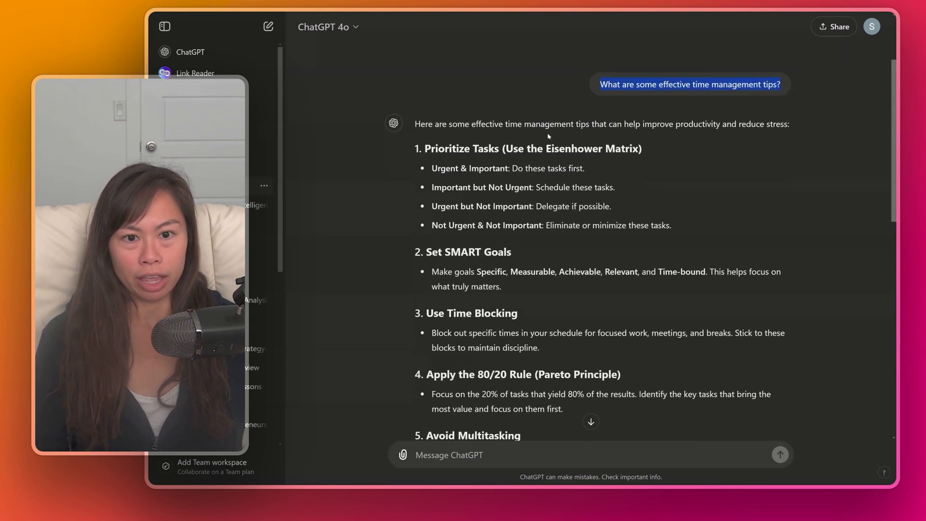
scroll(549, 136, "down", 1)
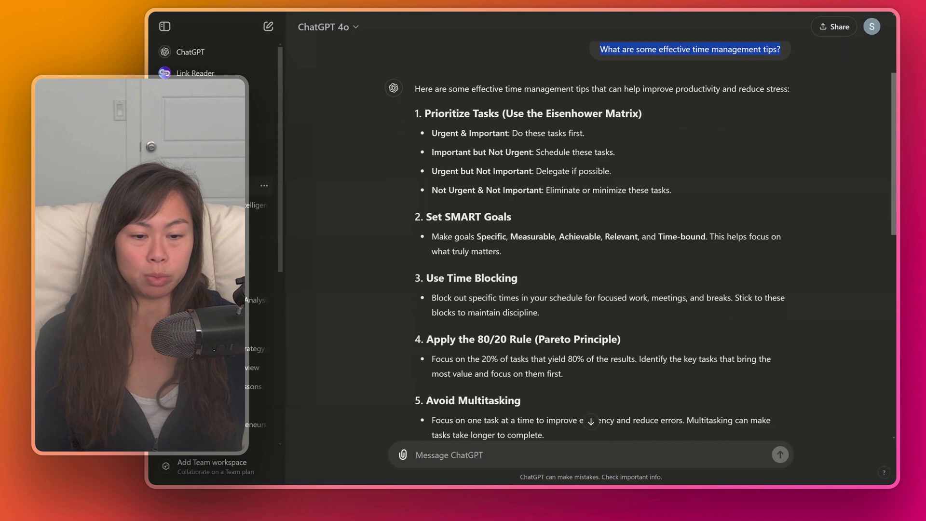
scroll(595, 242, "down", 10)
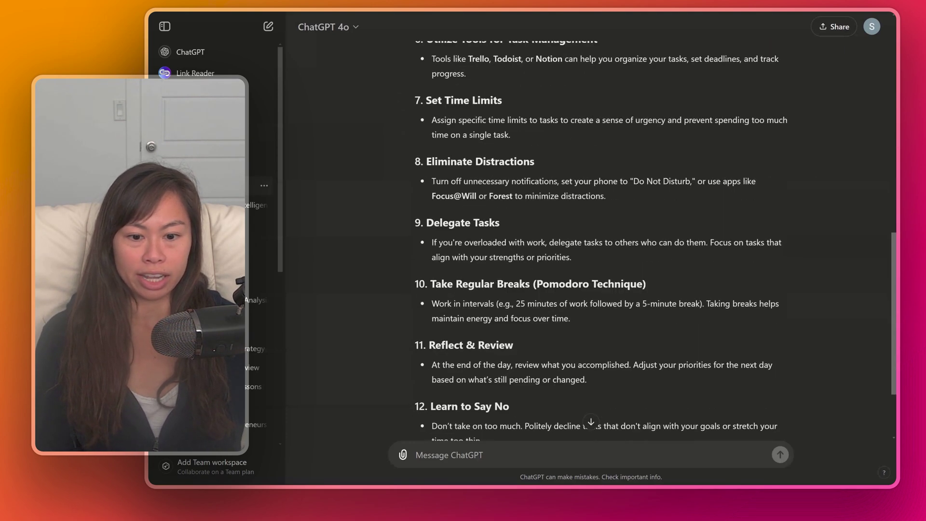
scroll(594, 241, "down", 3)
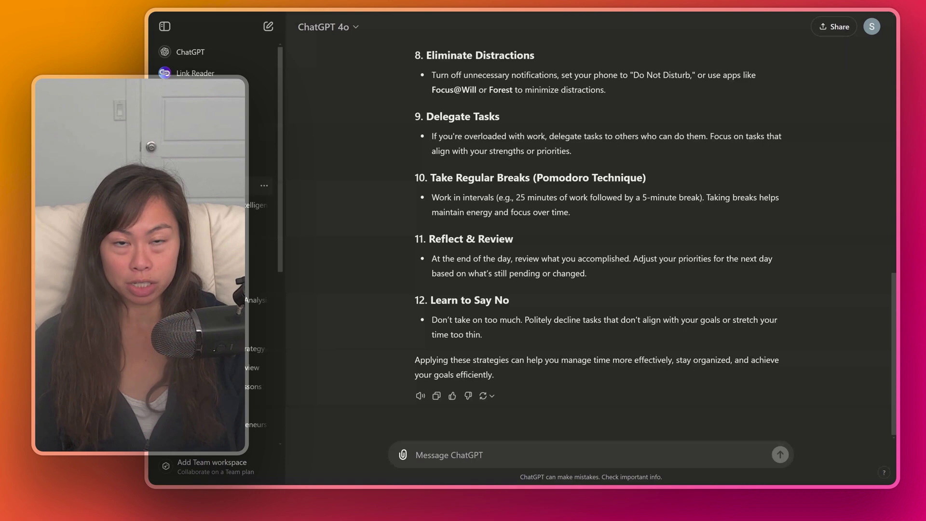
Step: Request ten Apple Intelligence blog post ideas as a bullet point list
type("Brainstorm")
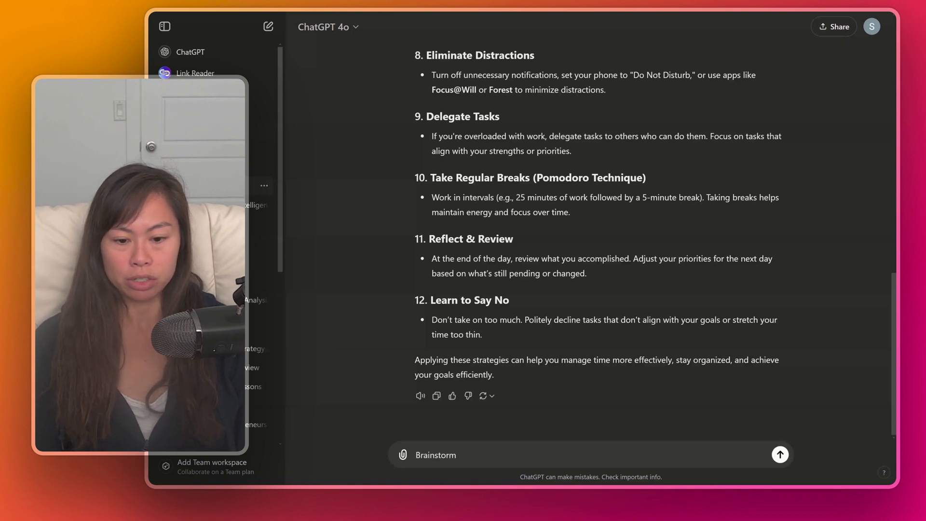
type(" 10 blog post ideas a")
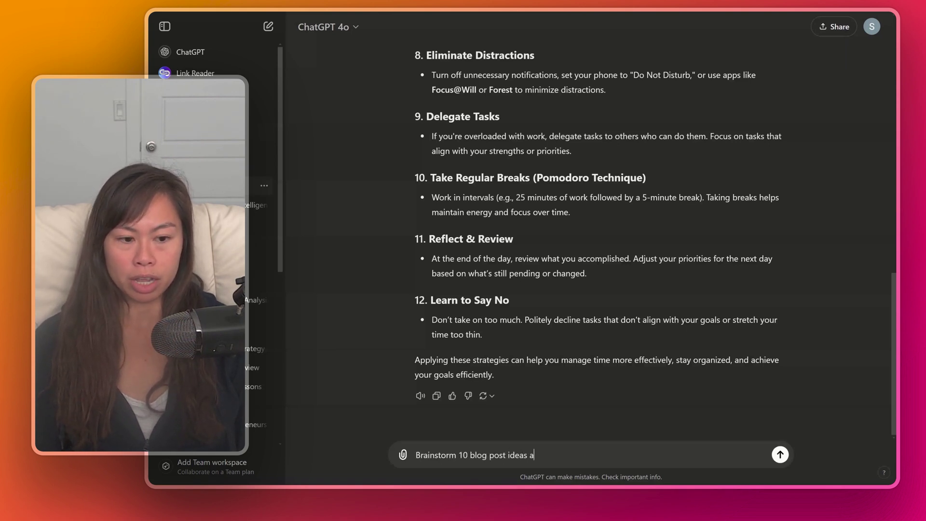
type("bout Apple Intell")
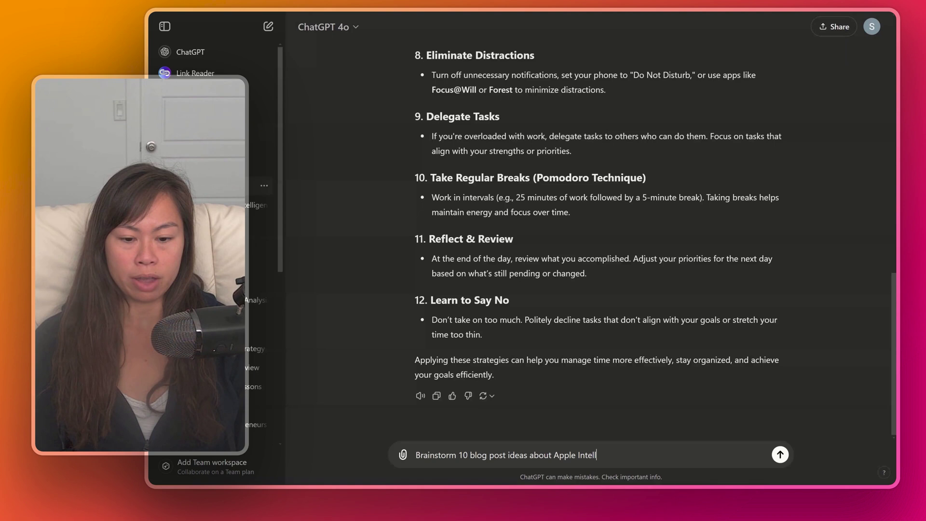
type("igence. Output")
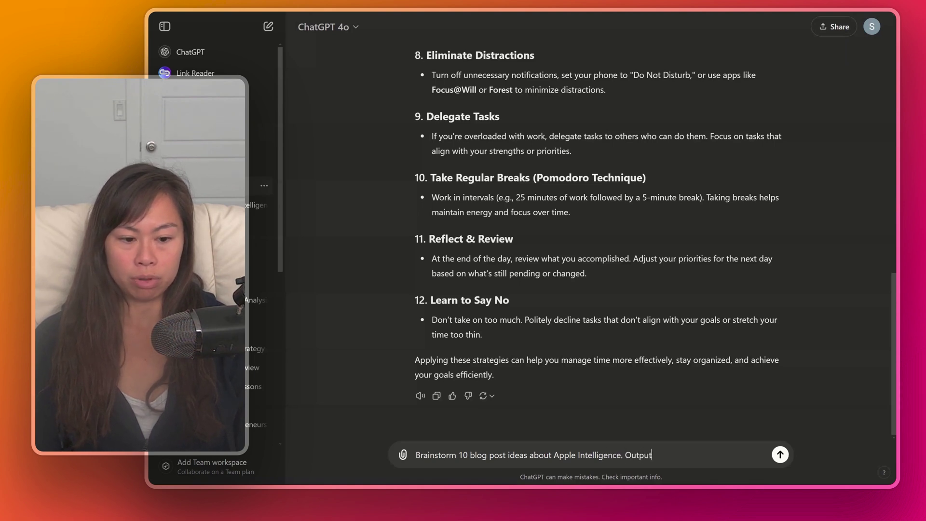
type(" a bullet point list.")
key("Return")
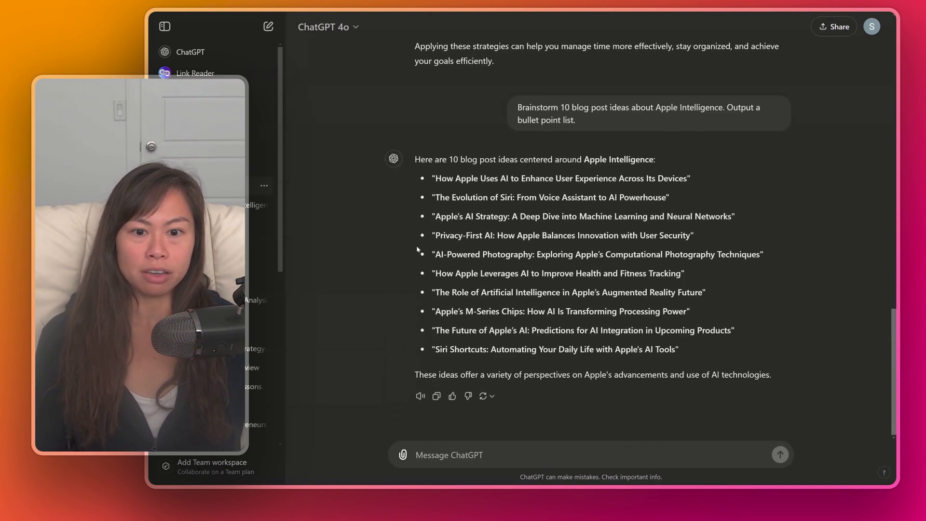
scroll(418, 249, "up", 10)
left_click_drag(598, 86, 797, 97)
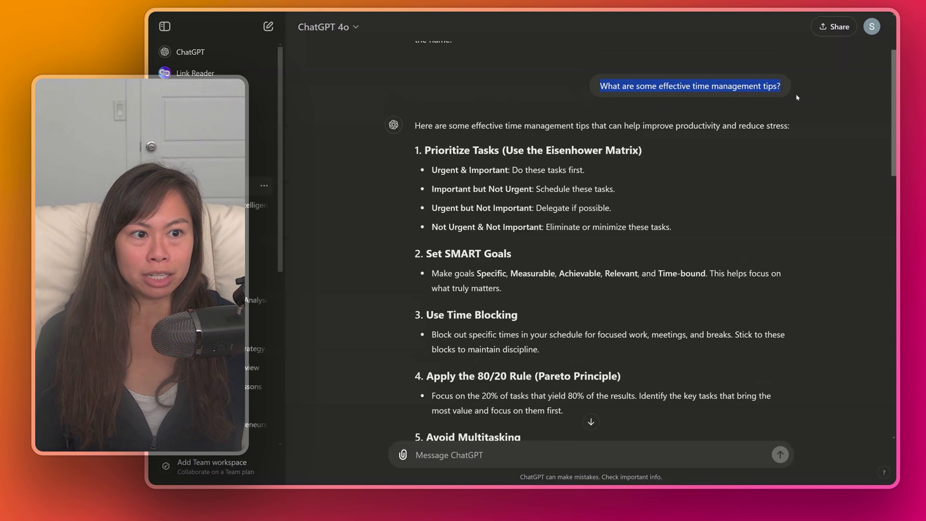
left_click(605, 224)
Step: Review the ten-item bullet list of ideas, then start a new empty chat
scroll(605, 223, "down", 2)
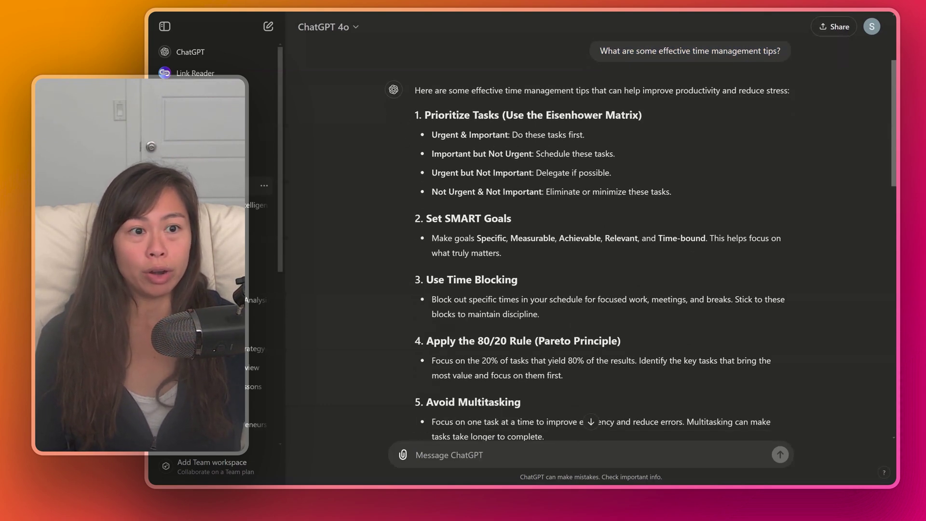
scroll(736, 176, "down", 10)
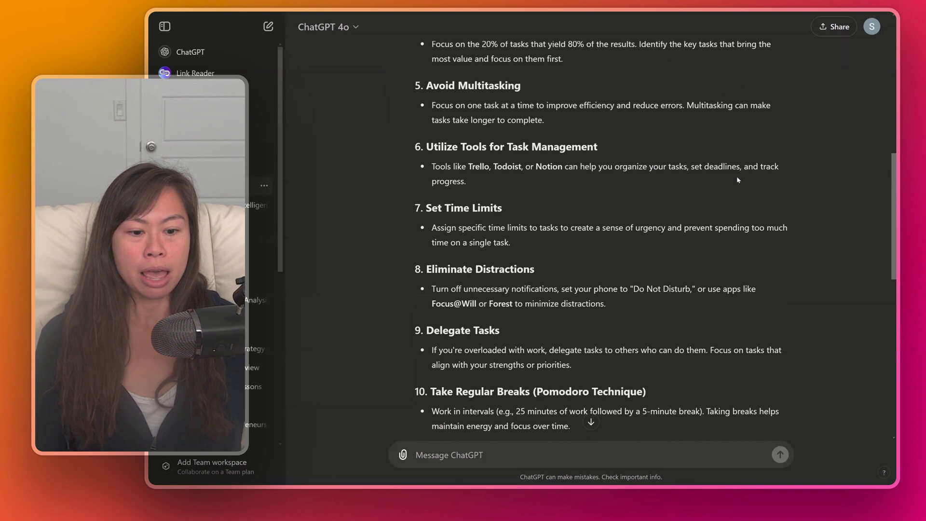
scroll(741, 236, "down", 5)
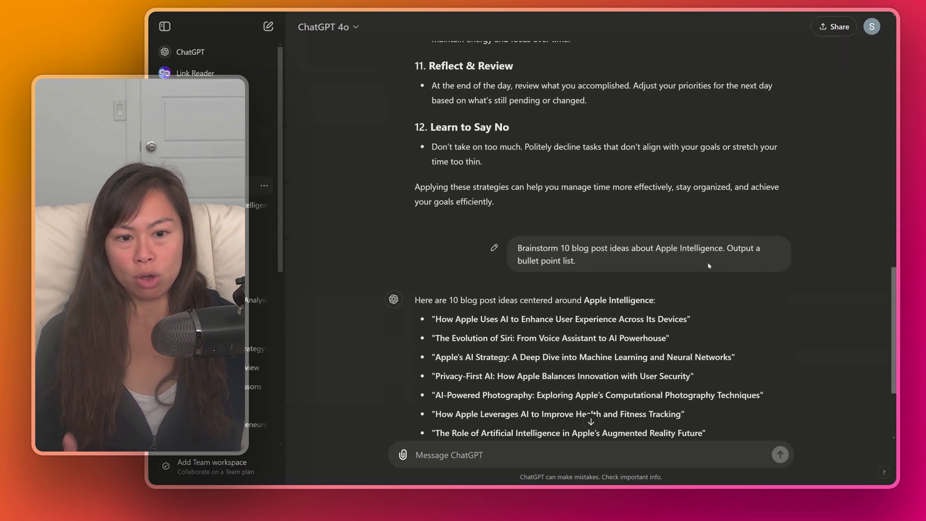
scroll(707, 265, "down", 4)
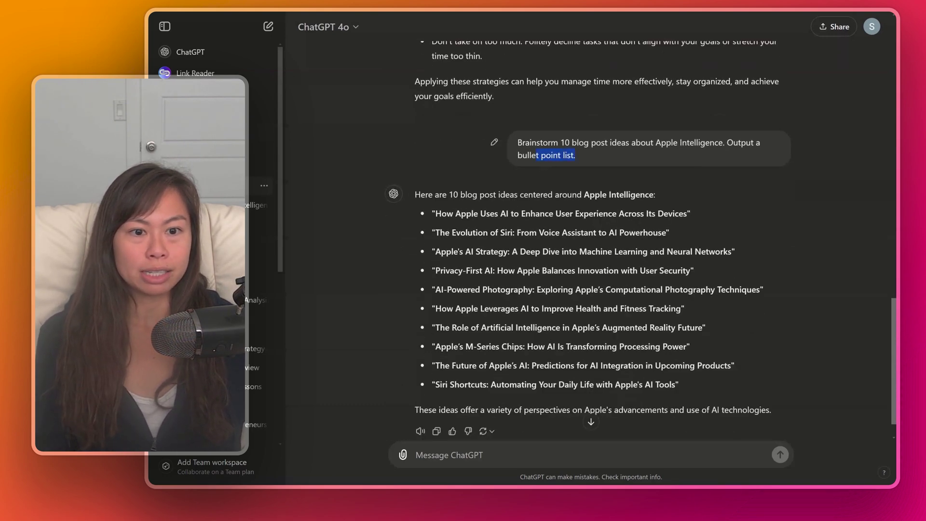
left_click_drag(539, 154, 726, 143)
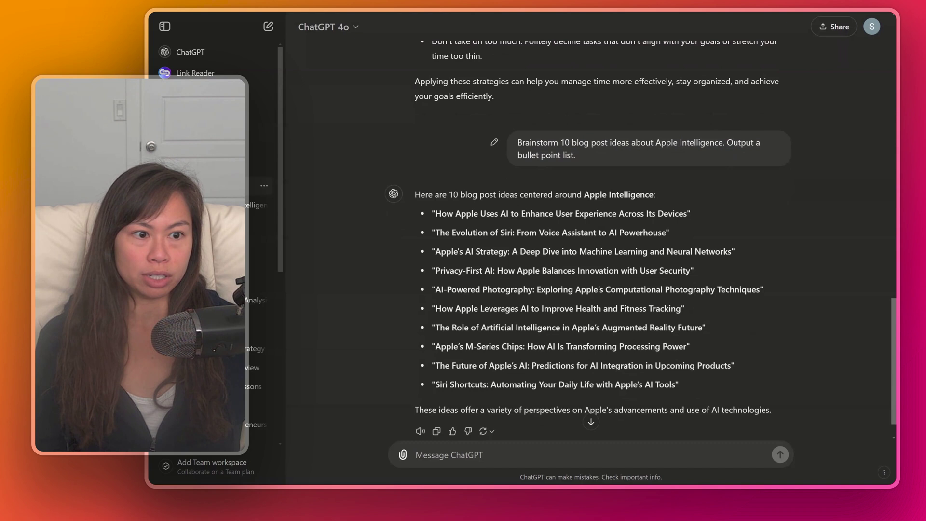
left_click(733, 164)
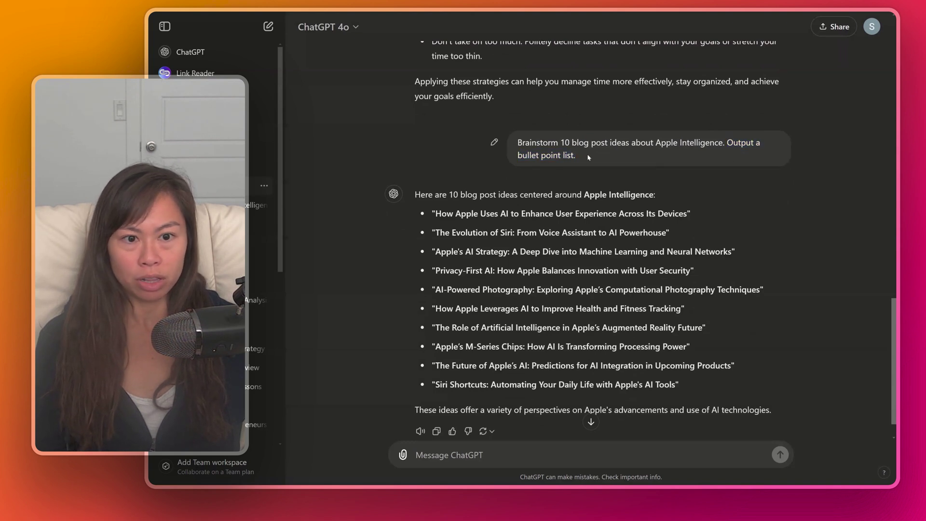
scroll(732, 164, "down", 2)
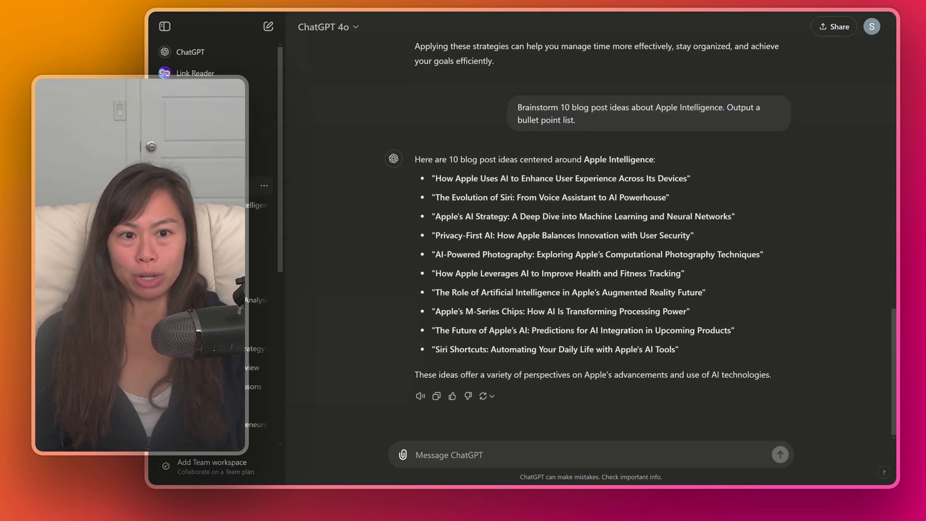
key("super+n")
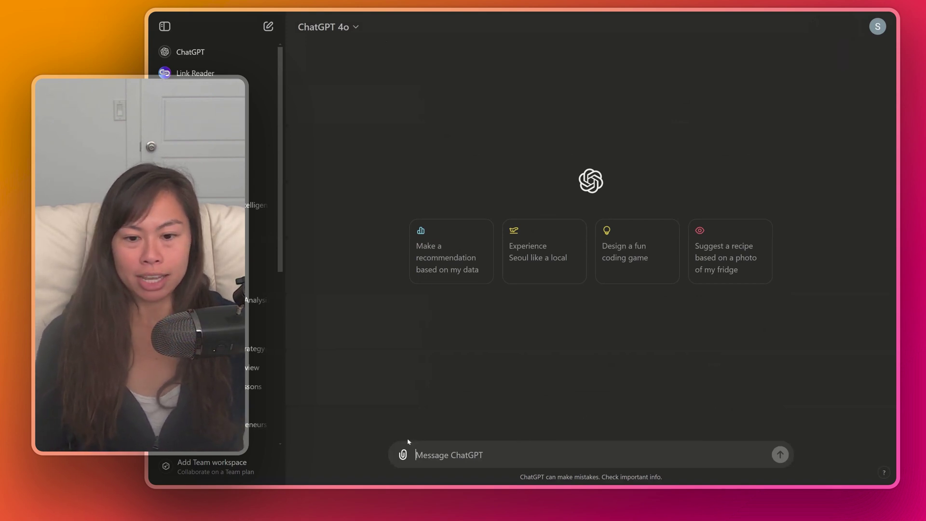
Step: Send the pasted social media marketing comparison prompt, prefixed with 'output', and review the resulting table
type("a table comparing social media platforms for marketing purposes")
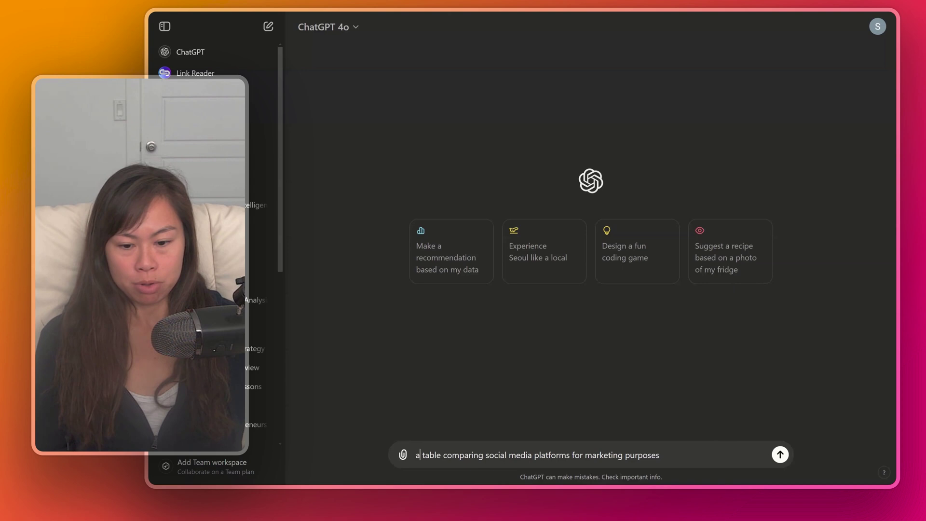
key("Left")
type("outp")
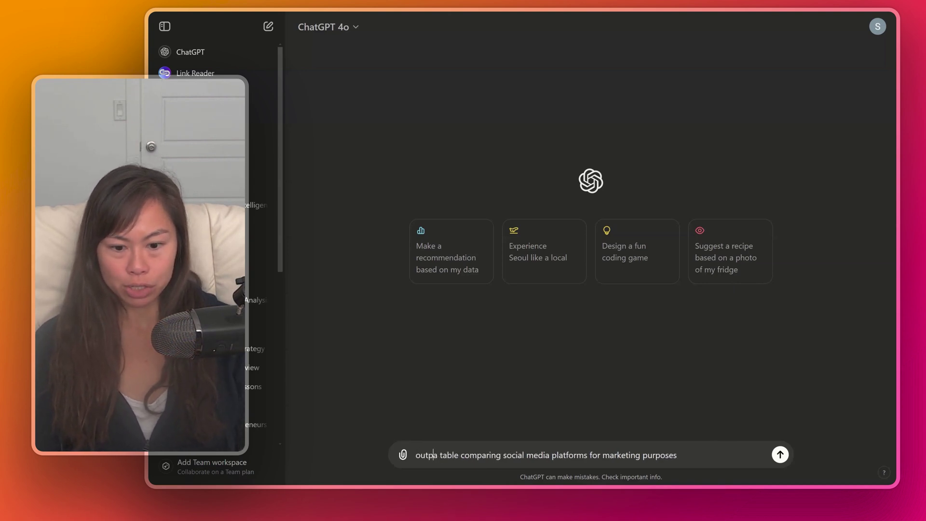
type("ut")
key("Return")
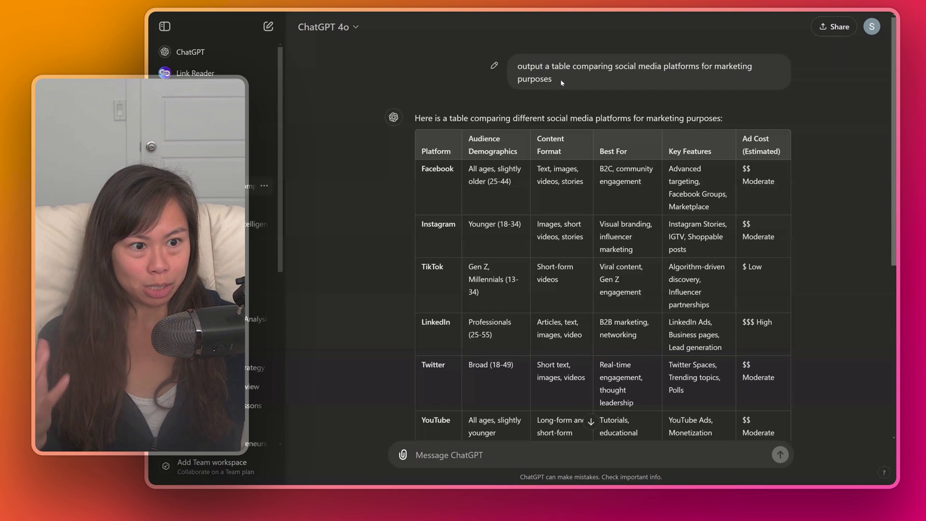
scroll(597, 149, "down", 2)
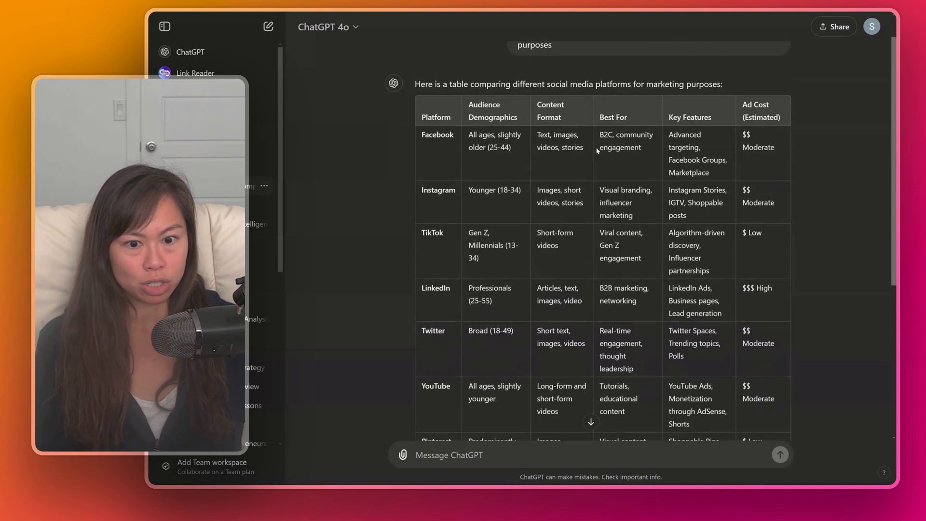
scroll(597, 149, "up", 2)
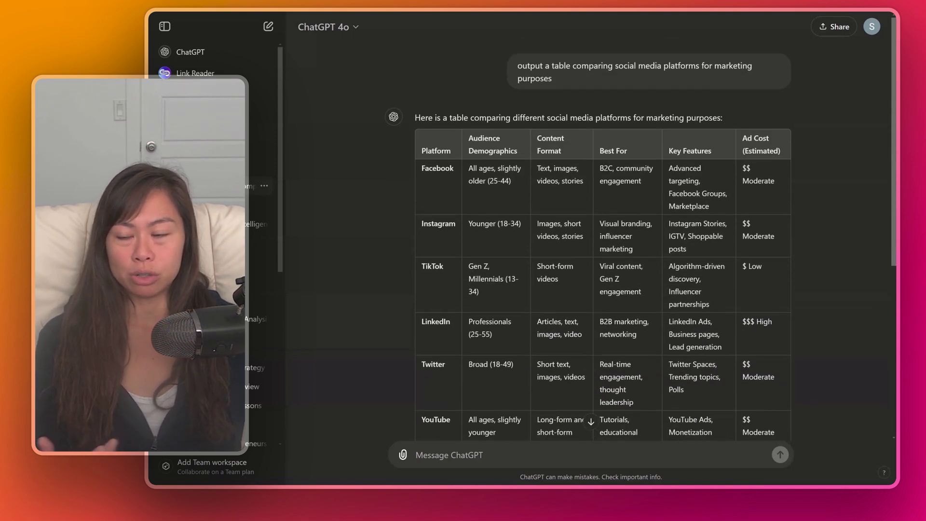
scroll(472, 276, "down", 1)
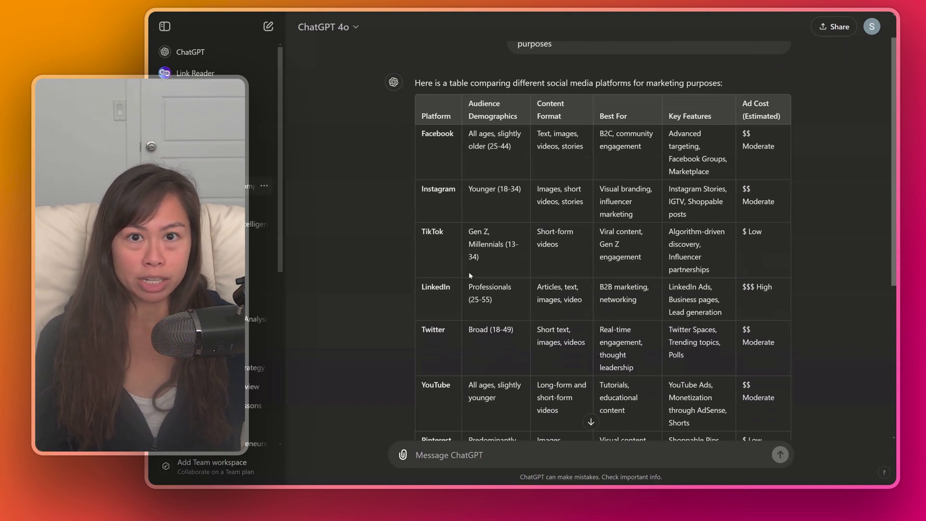
Step: Request 'output a table of the US states and the population for each' and scroll down to Wyoming
scroll(470, 276, "down", 5)
type("output a table of the US")
type(" s")
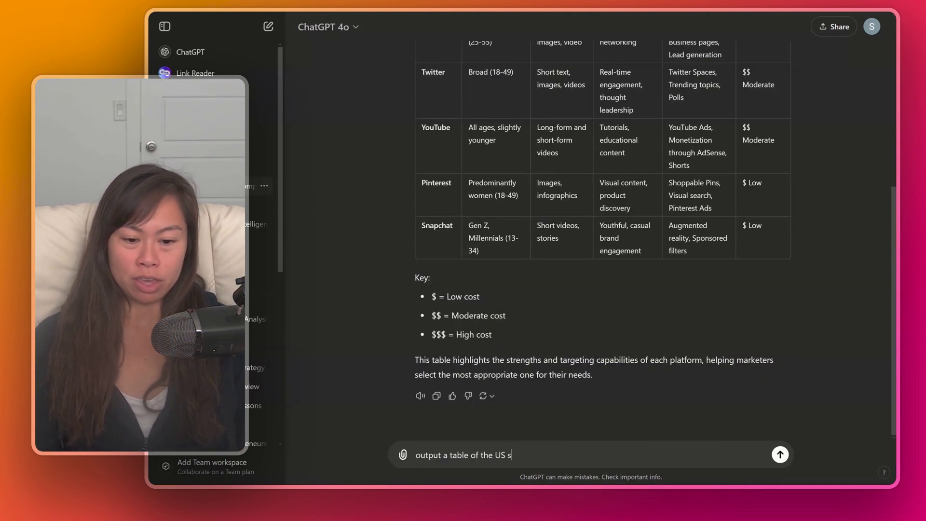
type("tates ")
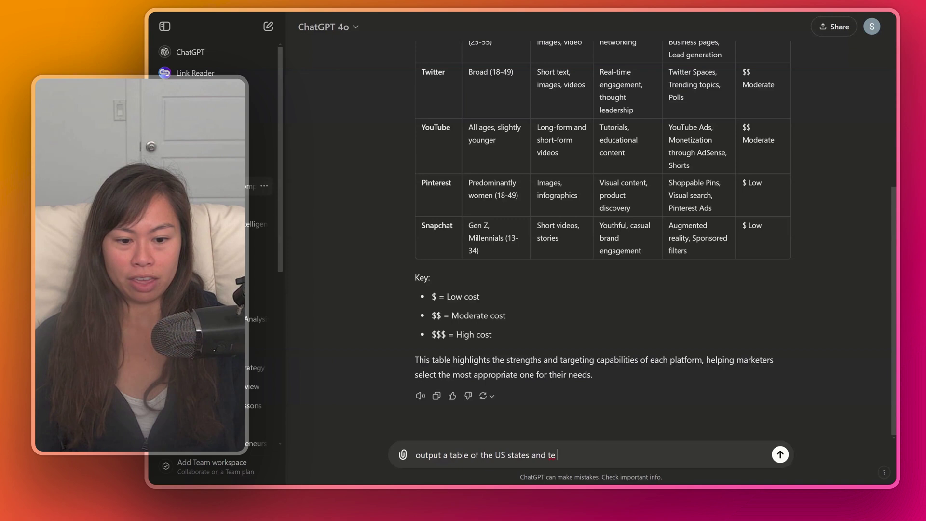
type("and the population for each")
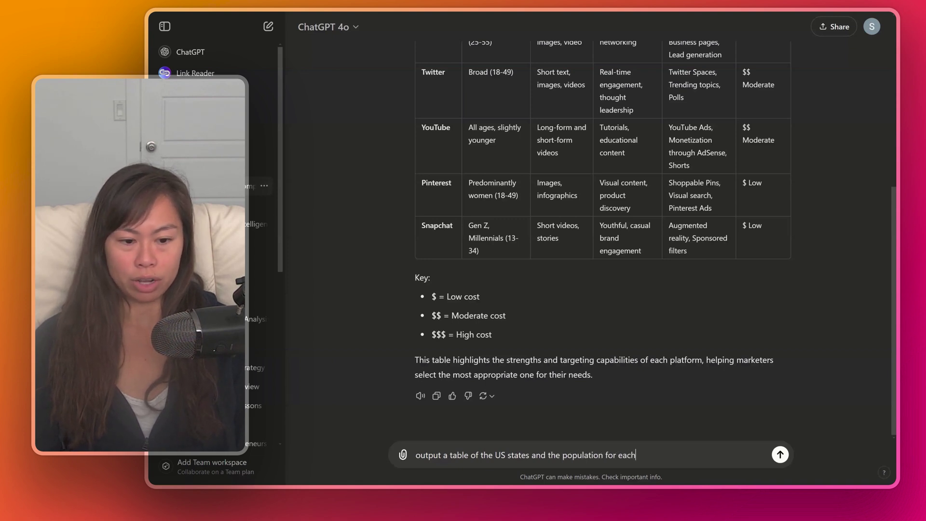
key("Return")
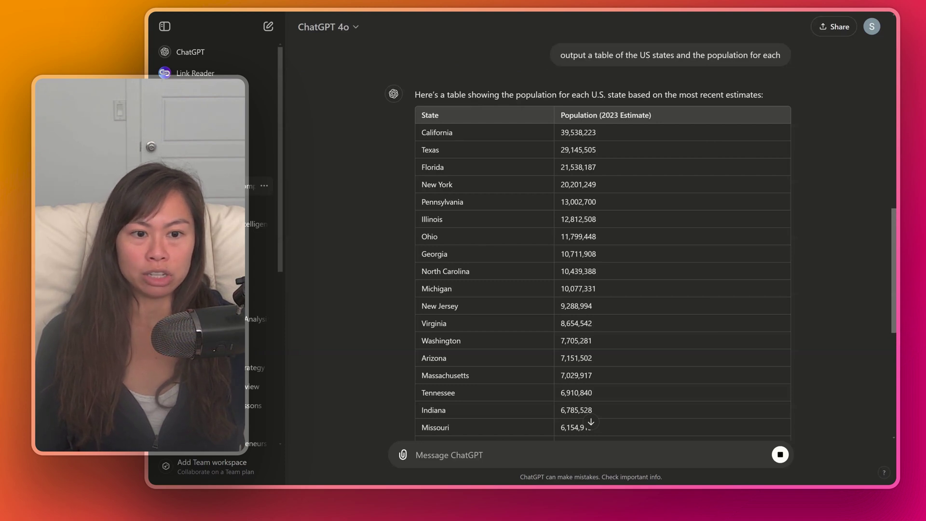
scroll(603, 241, "down", 5)
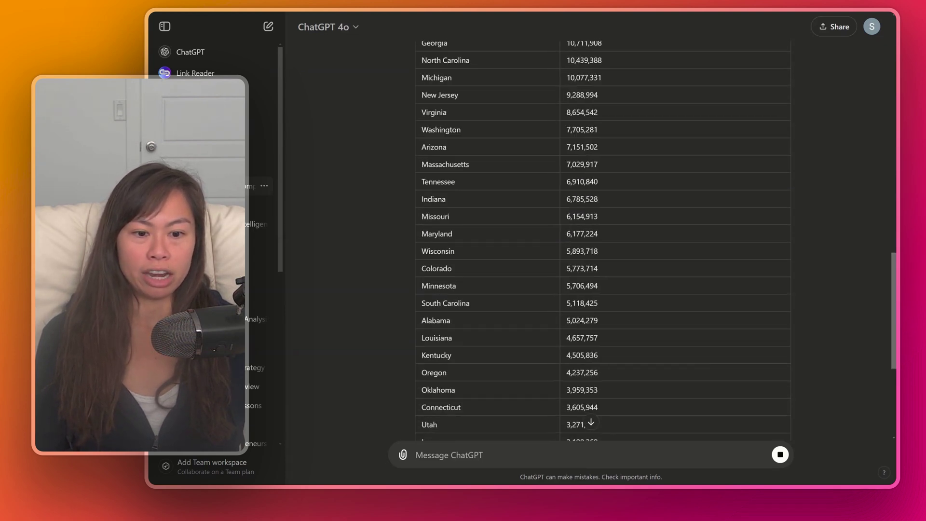
scroll(603, 242, "down", 3)
scroll(603, 241, "up", 10)
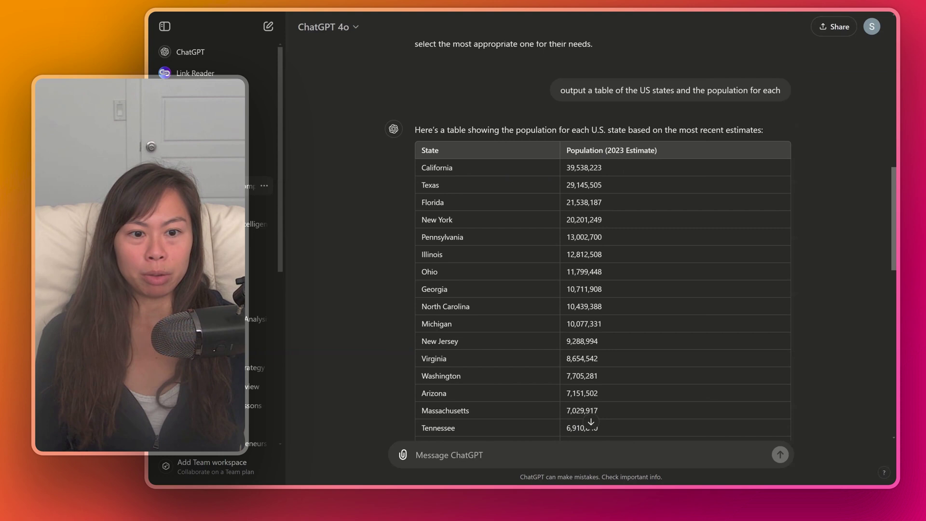
scroll(581, 199, "down", 15)
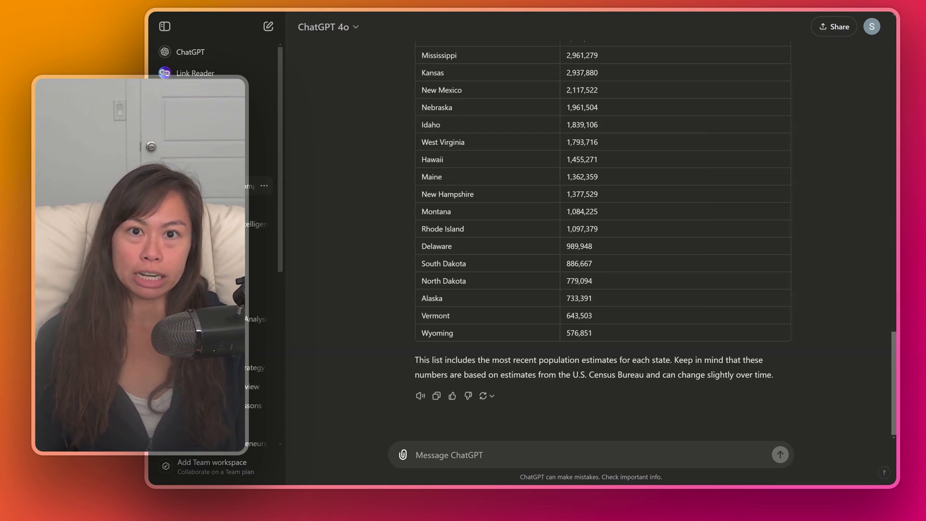
Step: Ask for the previous answer as CSV, producing us_states_population.csv with a download link
type("o")
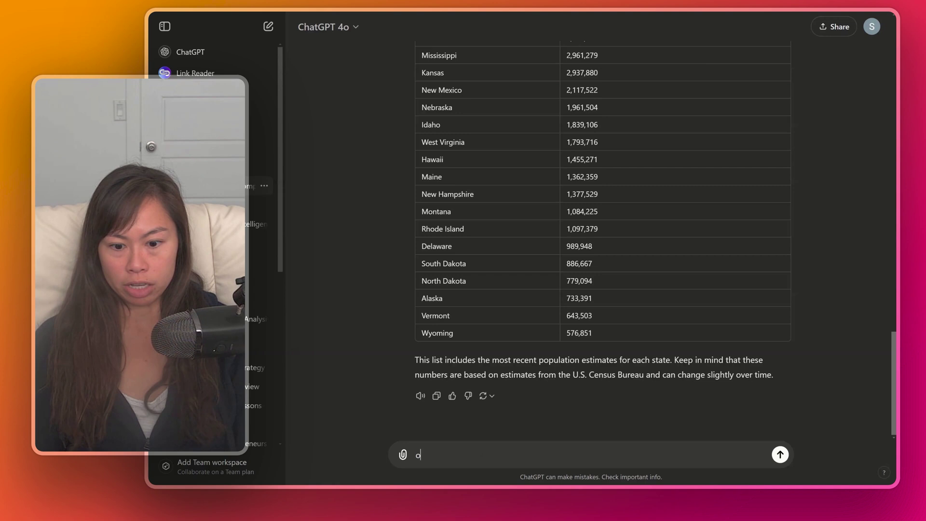
type("utput your previous answer in a CSV")
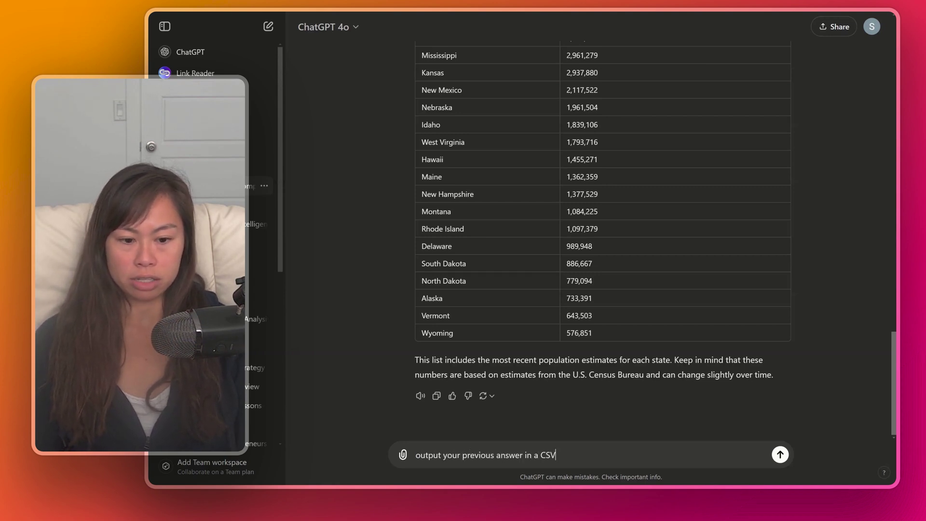
key("Return")
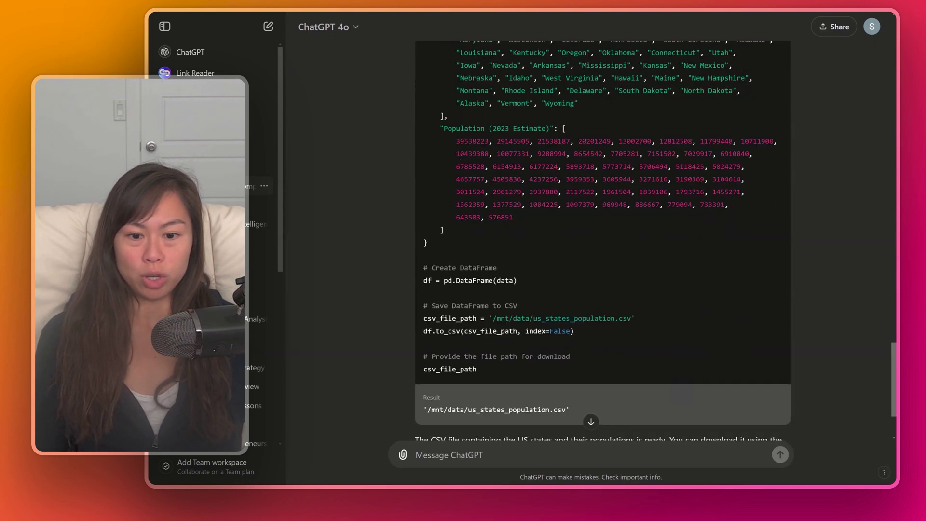
scroll(547, 171, "up", 6)
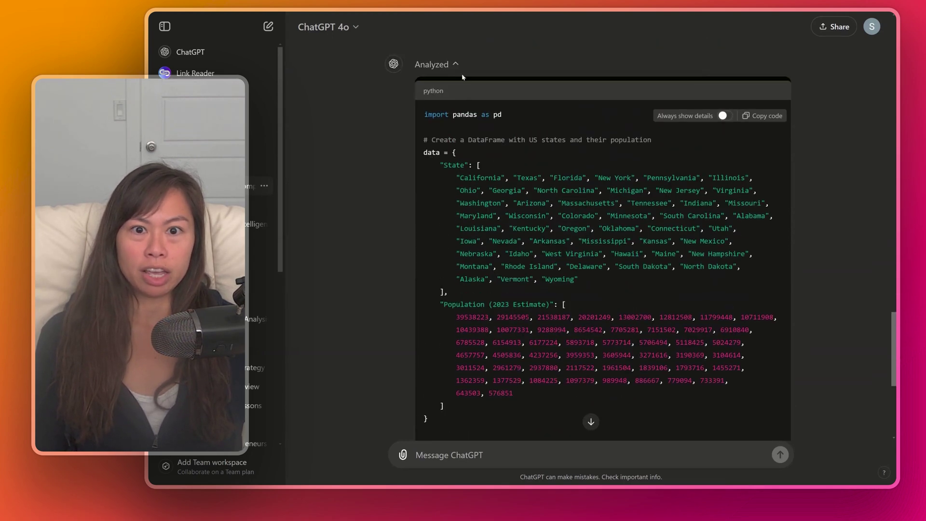
left_click(455, 65)
left_click(455, 314)
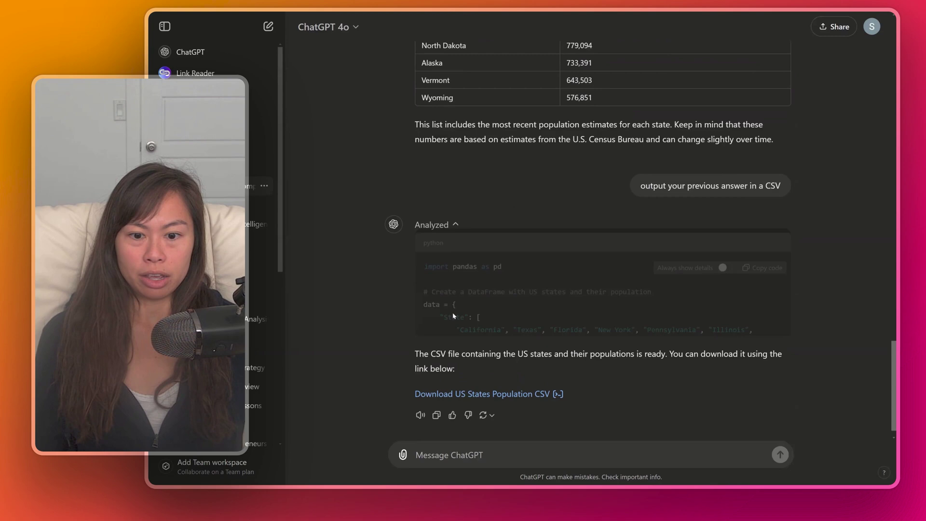
scroll(742, 73, "up", 5)
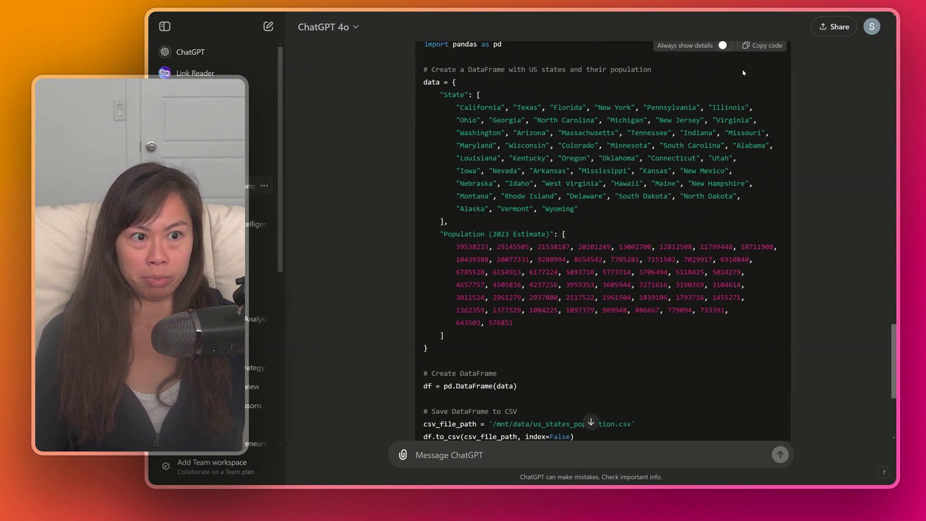
scroll(492, 407, "down", 5)
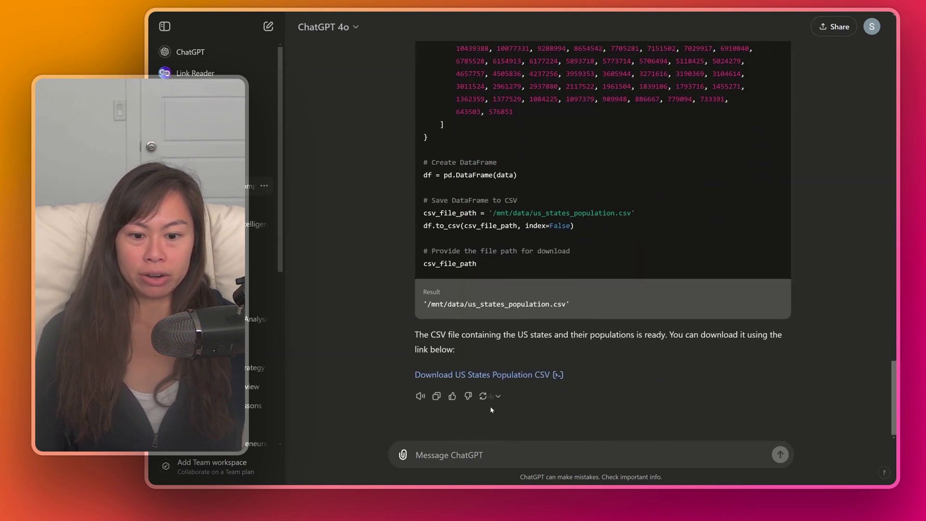
scroll(483, 413, "up", 1)
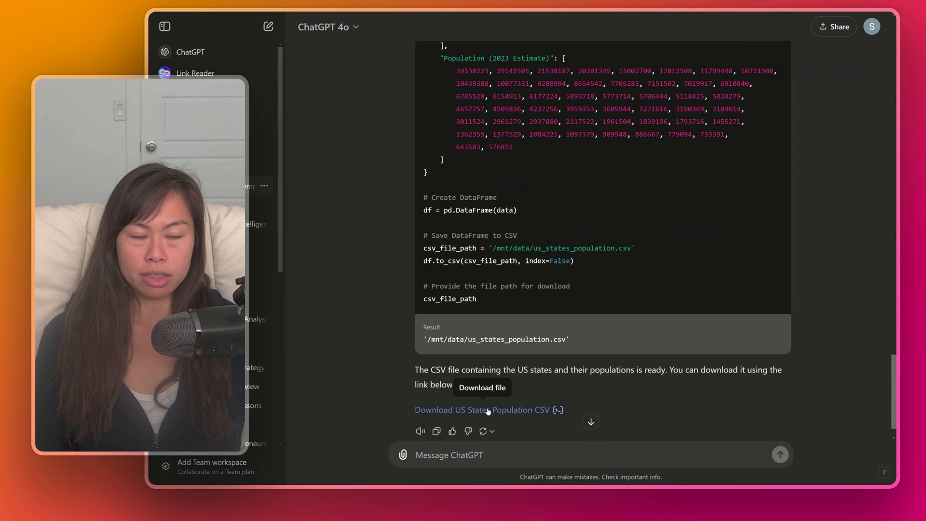
left_click(589, 421)
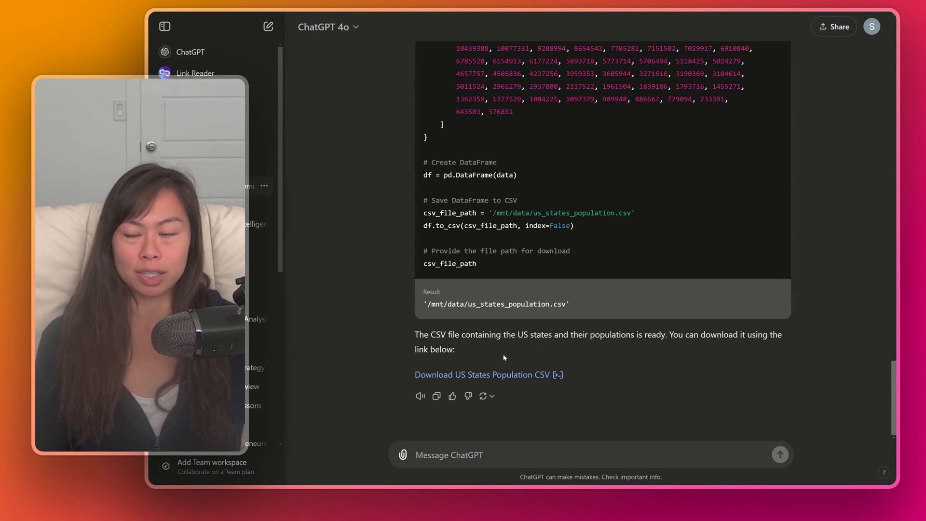
Step: Request the previous answer in JSON, get its download link, and start a fresh chat
type("output ")
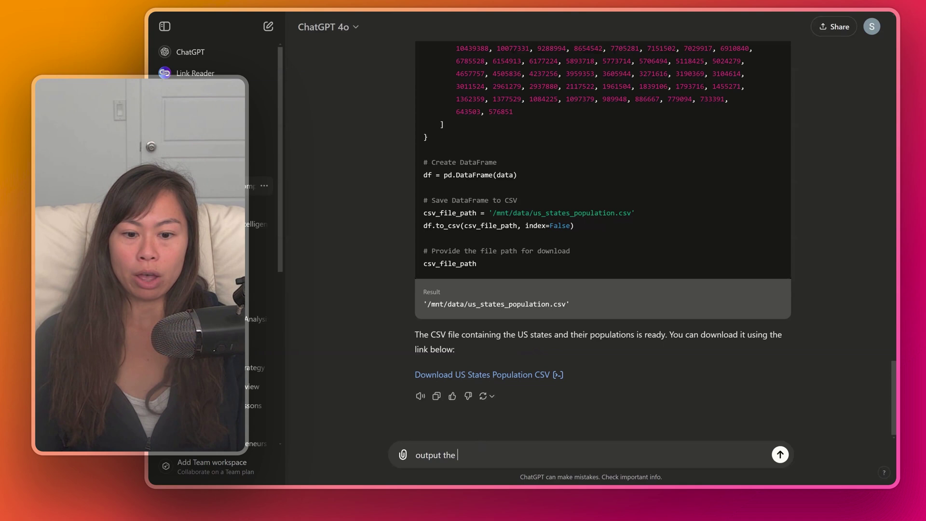
type("the")
key("BackSpace")
key("BackSpace")
key("BackSpace")
type("your previous answer")
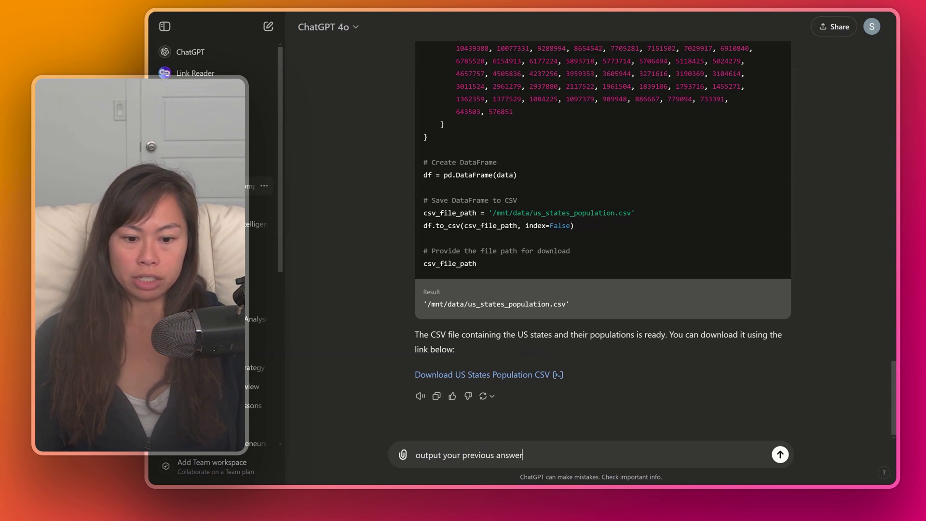
type(" in JSON")
key("Return")
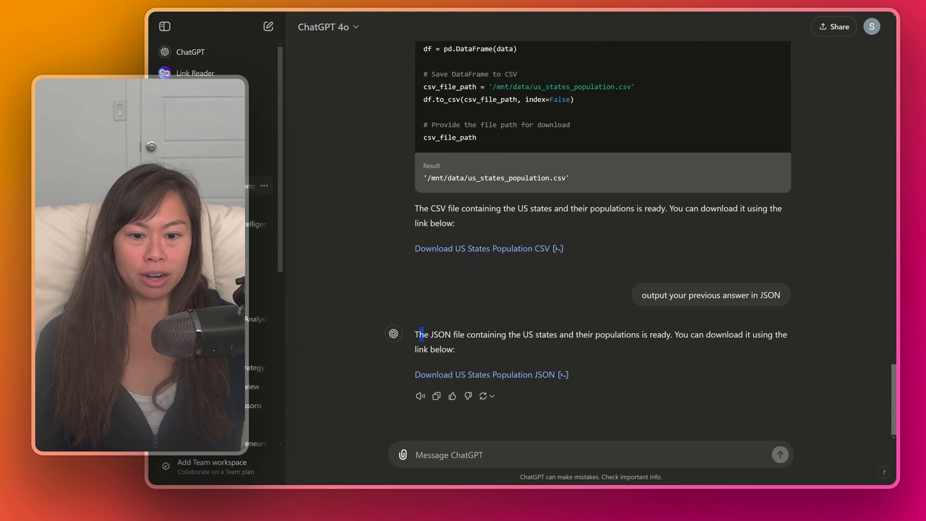
left_click(461, 350)
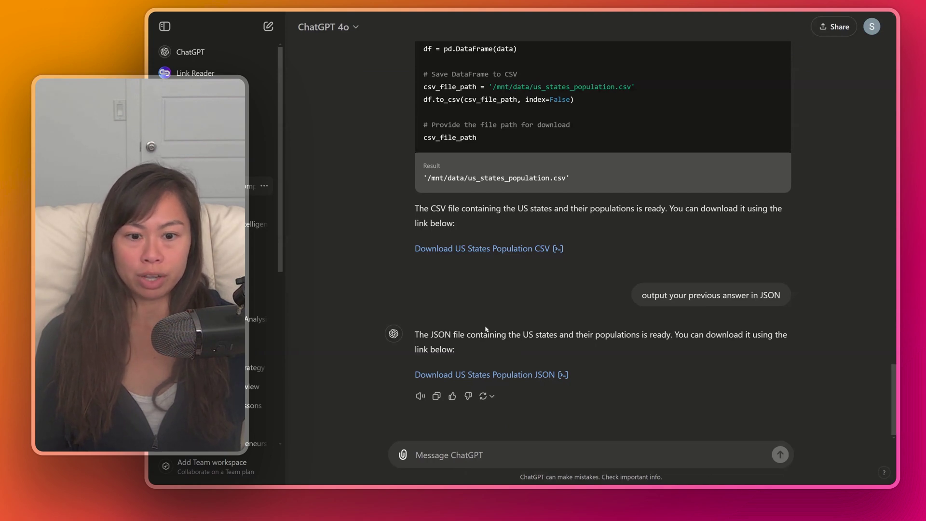
key("super+n")
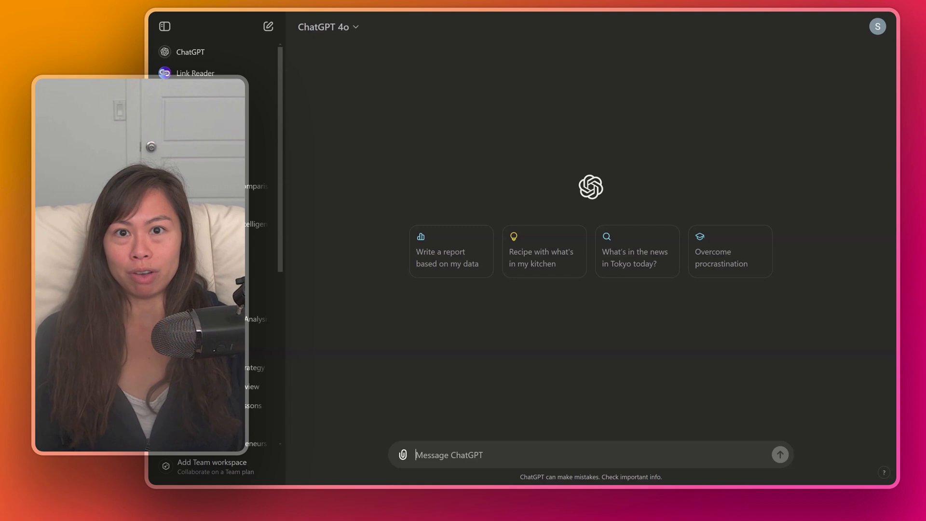
Step: Generate a recursive Python factorial script from the pasted prompt and copy its code
type("Write a Python script to calculate the factorial of a number")
key("Return")
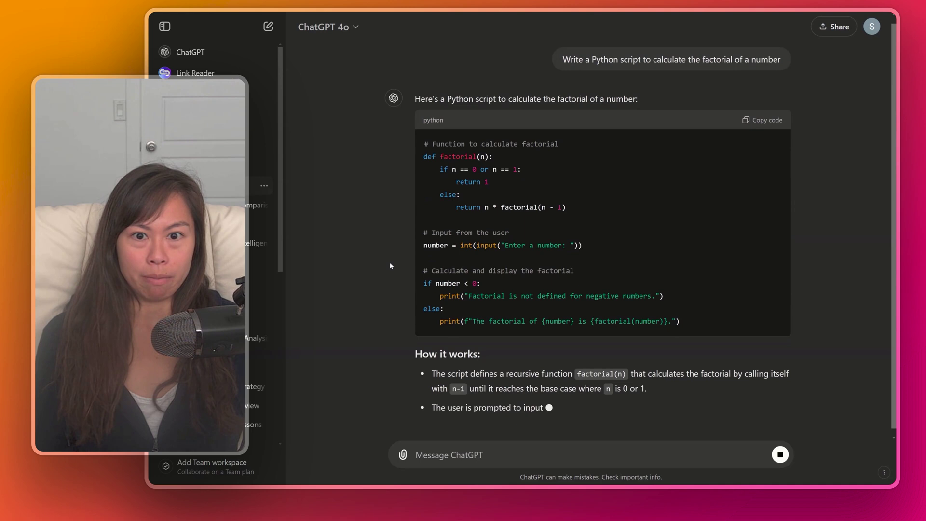
left_click_drag(420, 147, 672, 324)
left_click(672, 324)
left_click(758, 125)
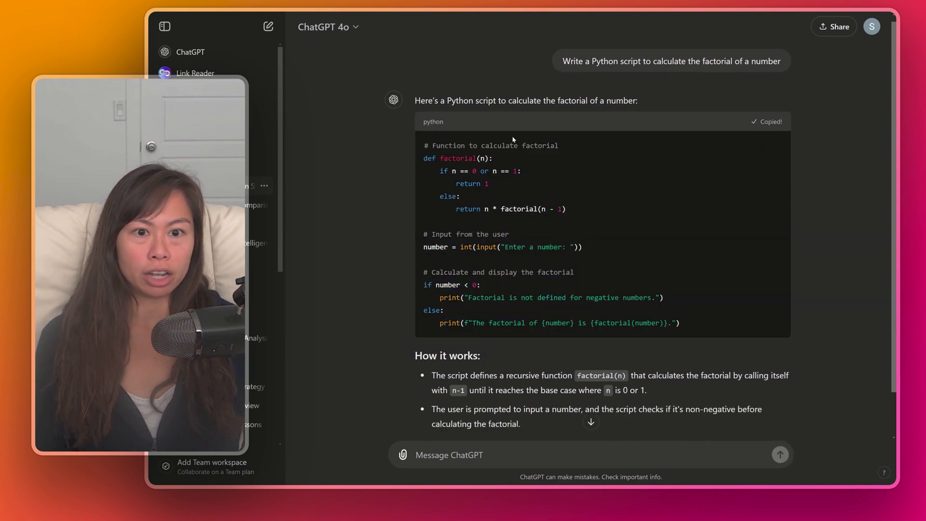
Step: Review the factorial script's explanation, then open another new chat
scroll(384, 167, "down", 2)
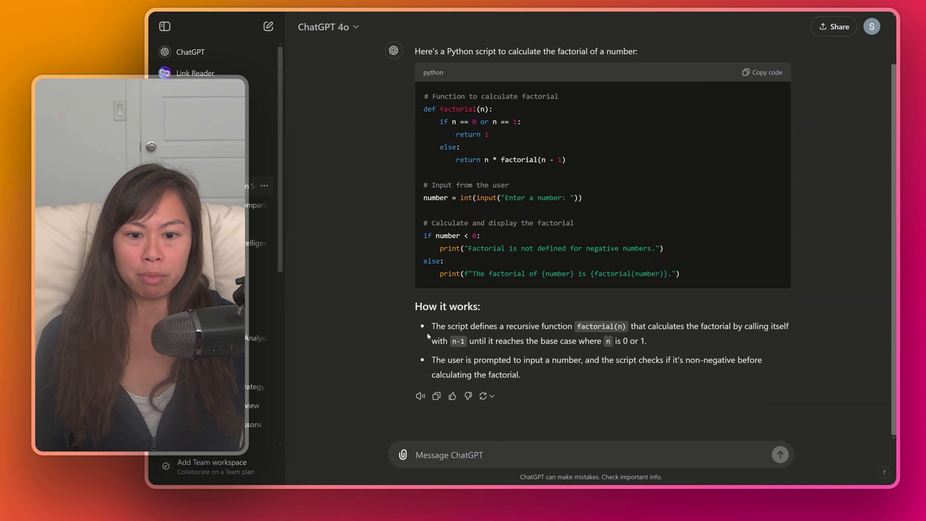
left_click_drag(413, 305, 554, 372)
left_click(554, 371)
scroll(554, 372, "up", 1)
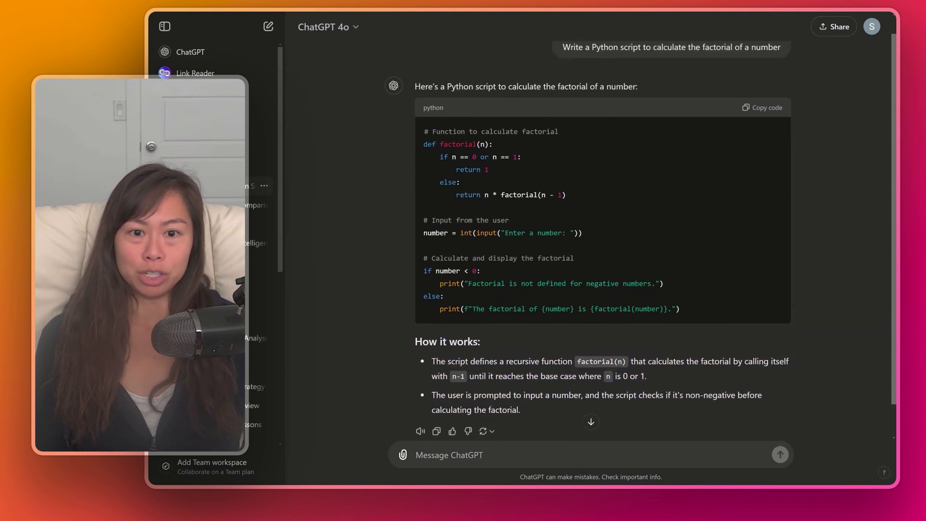
key("super+shift+o")
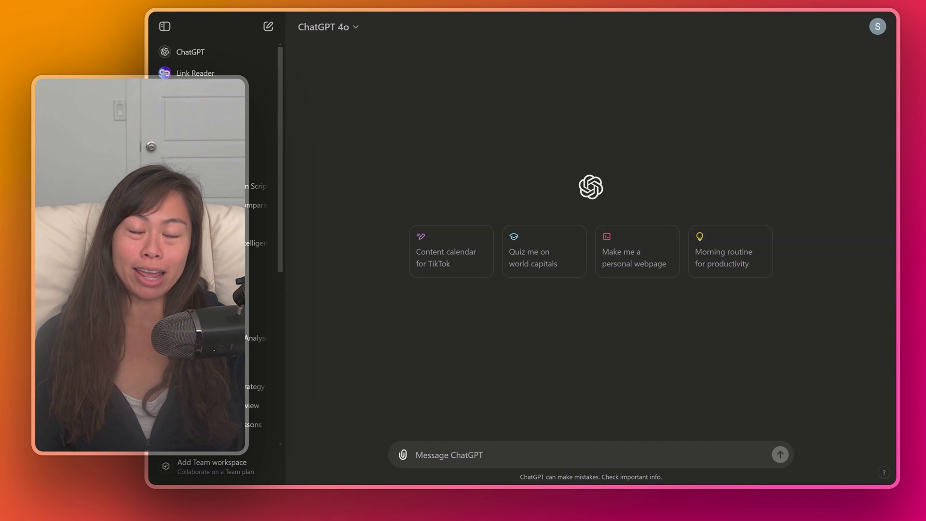
Step: Request a 500-word markdown blog post about video generation AI and inspect its title and first heading
key("super+v")
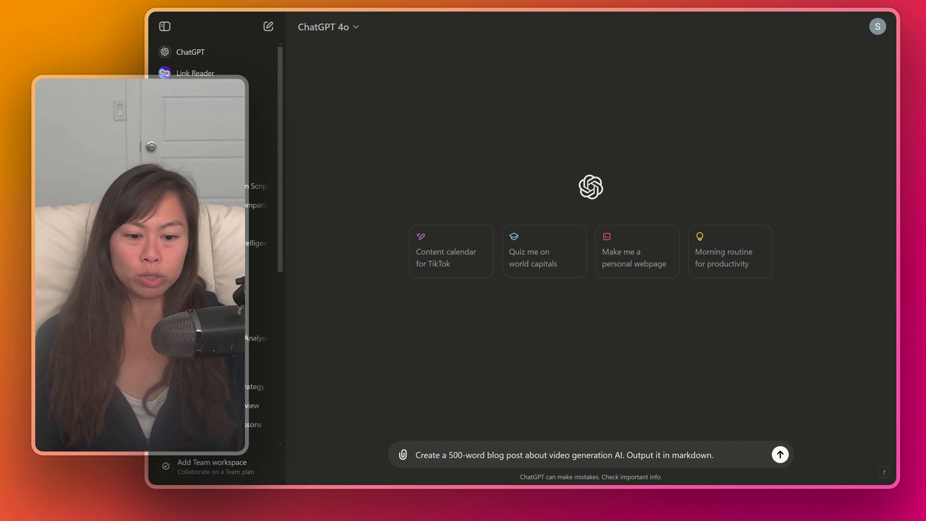
key("Return")
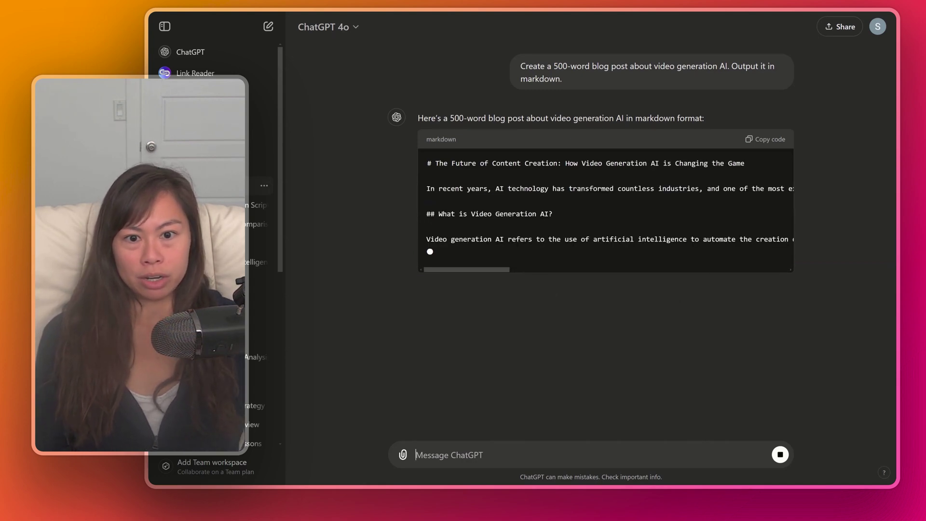
triple_click(444, 164)
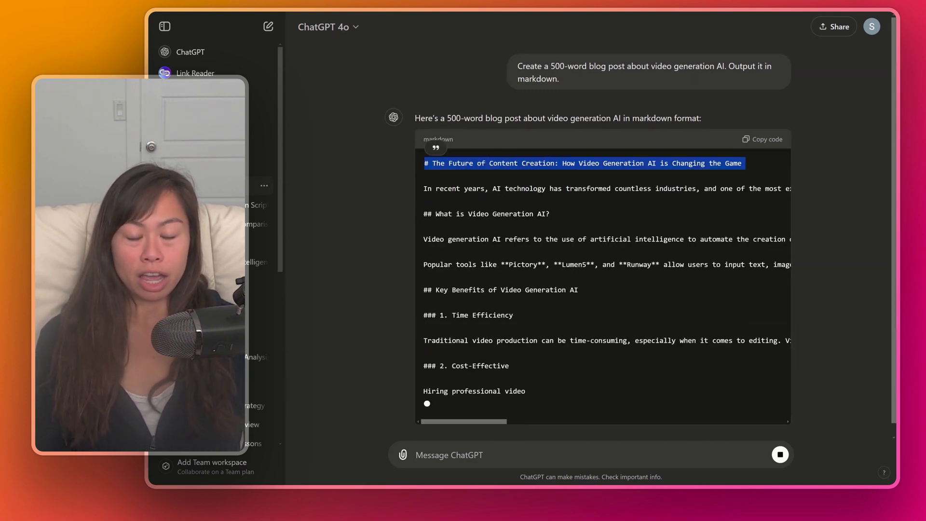
scroll(603, 290, "down", 1)
triple_click(485, 201)
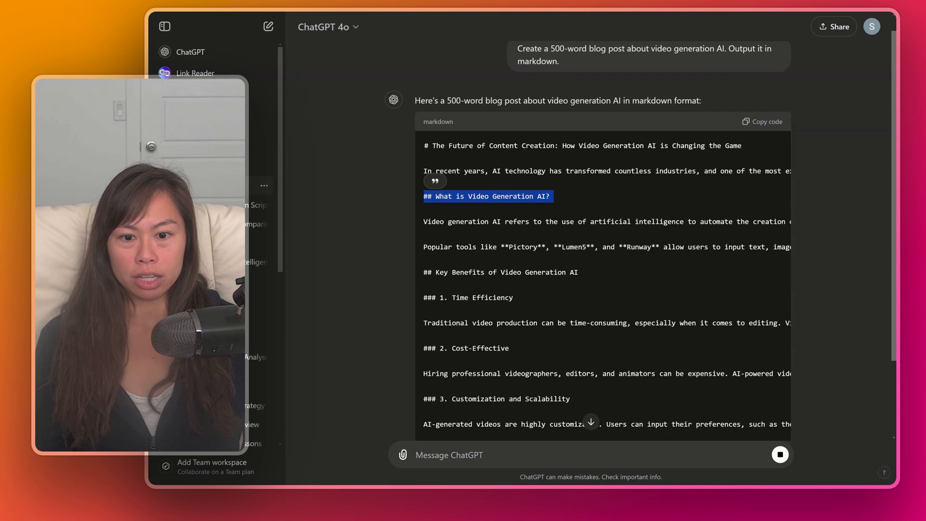
scroll(448, 316, "down", 5)
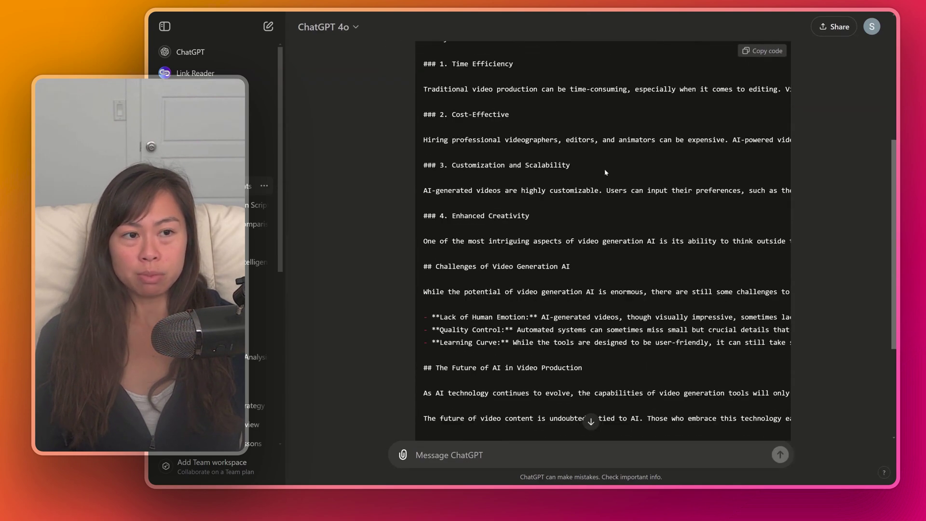
Step: Review the post's Key Benefits and '1. Time Efficiency' sections and its title
scroll(605, 172, "up", 10)
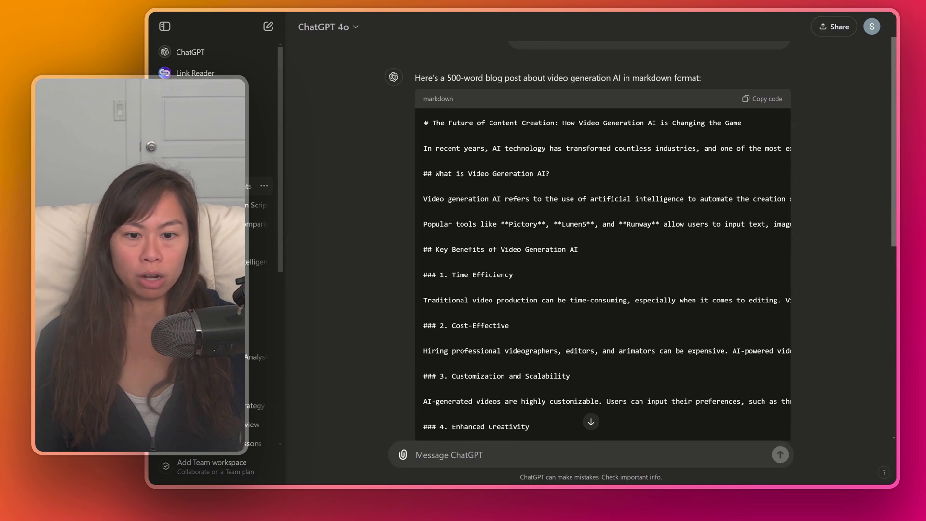
scroll(478, 155, "down", 5)
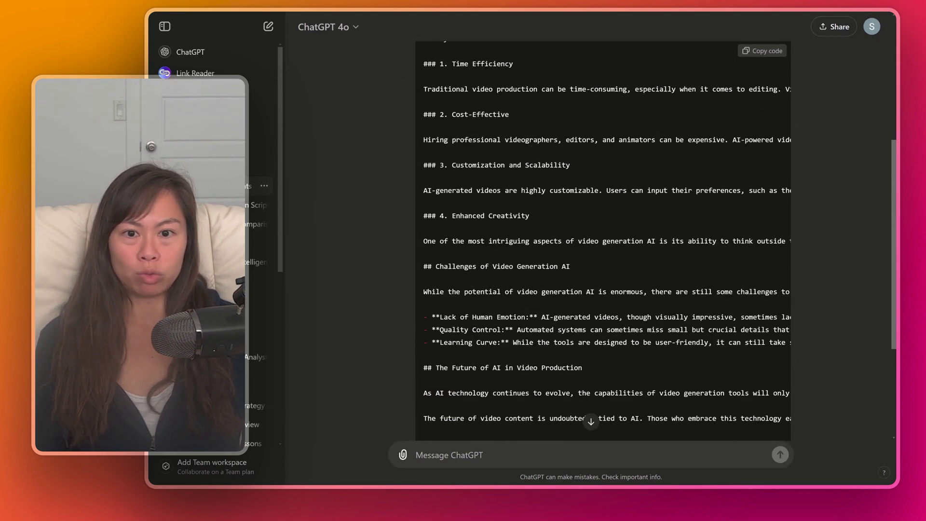
scroll(465, 167, "up", 5)
left_click_drag(423, 165, 509, 165)
scroll(466, 167, "up", 2)
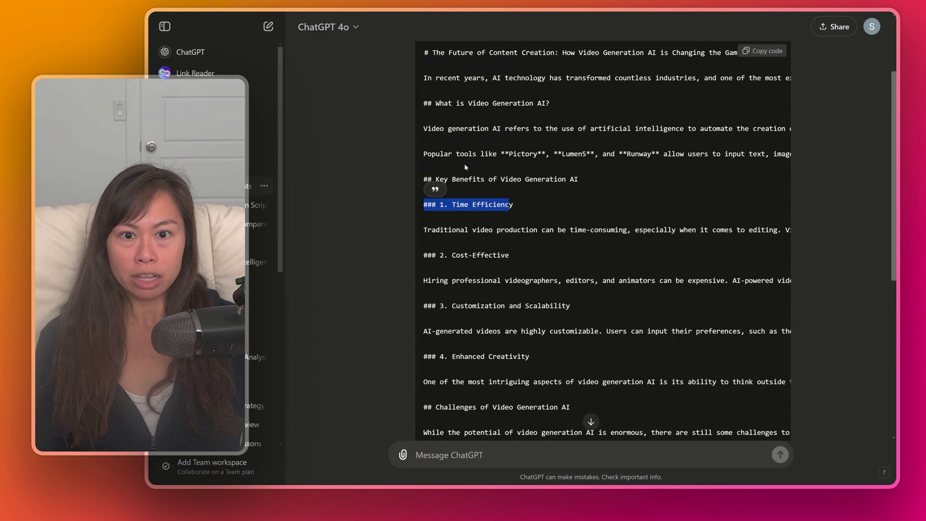
triple_click(454, 184)
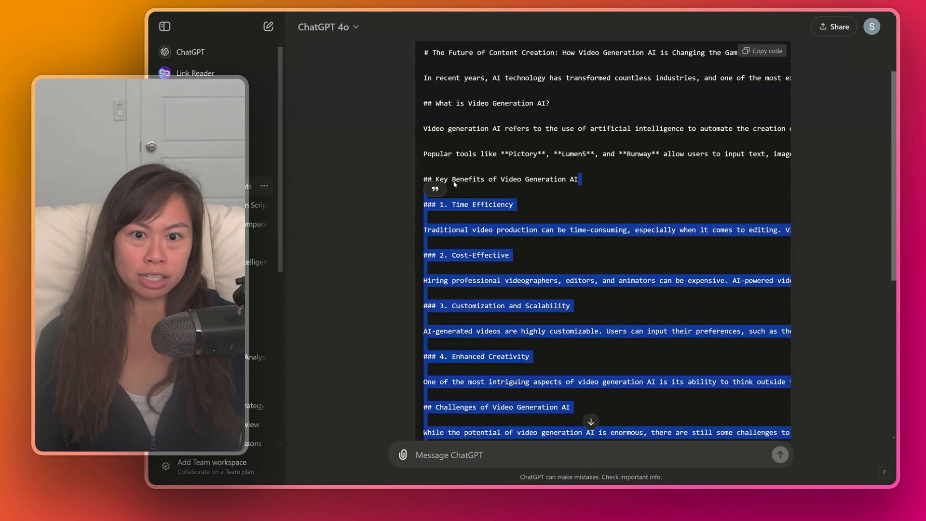
left_click_drag(454, 184, 428, 180)
scroll(481, 138, "up", 2)
triple_click(482, 158)
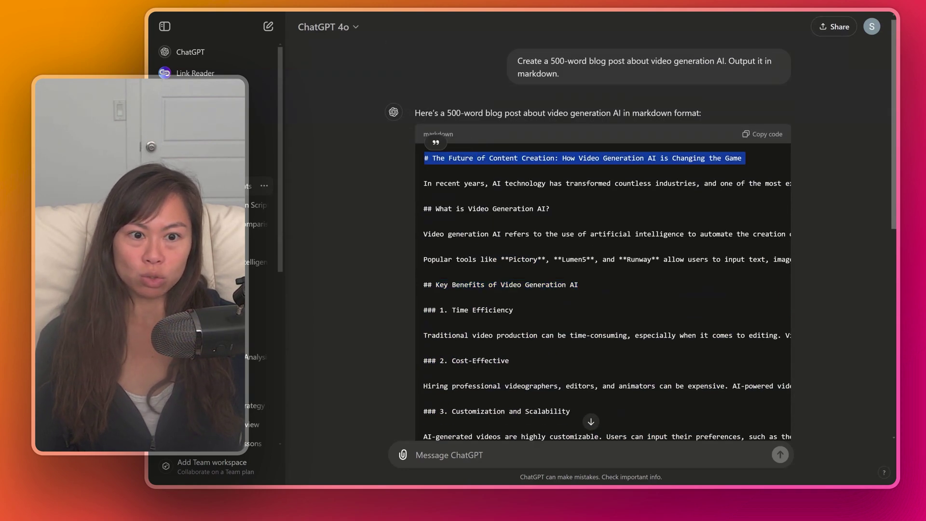
scroll(603, 242, "down", 5)
Step: Ask 'convert it to html' and check the h1 tags in the streamed HTML document
type("c")
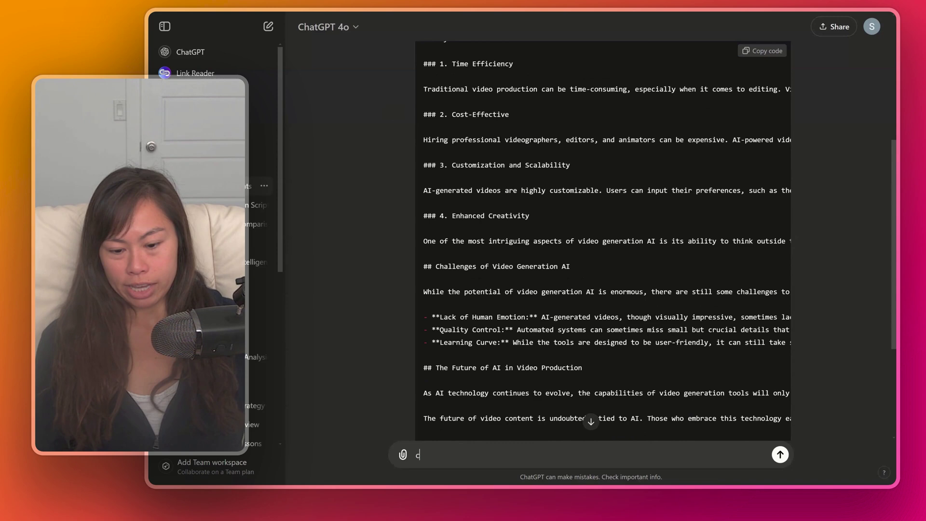
type("onvert it")
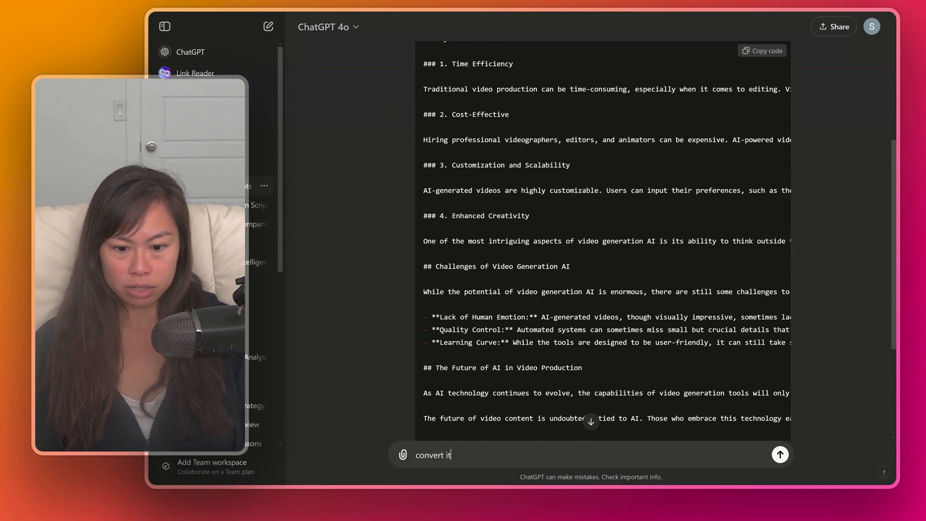
type(" to html")
key("Return")
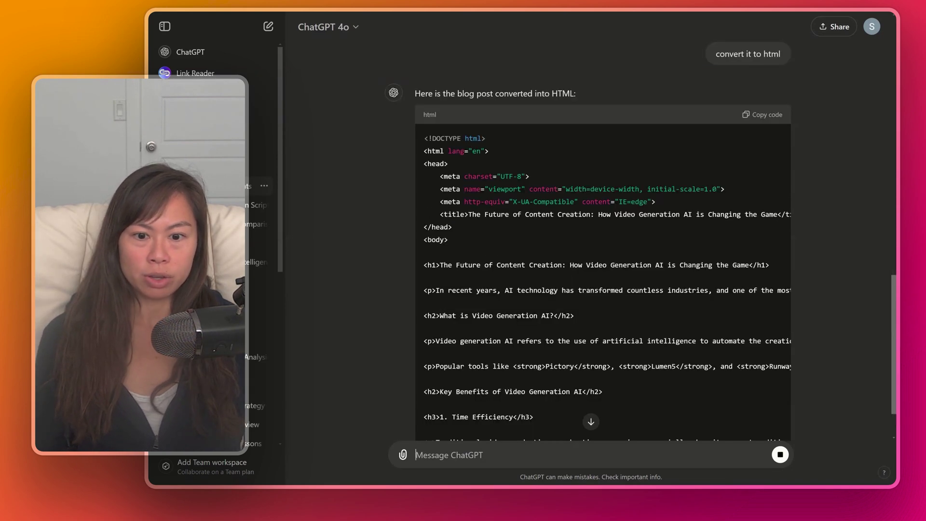
left_click_drag(423, 265, 440, 264)
left_click_drag(770, 265, 752, 265)
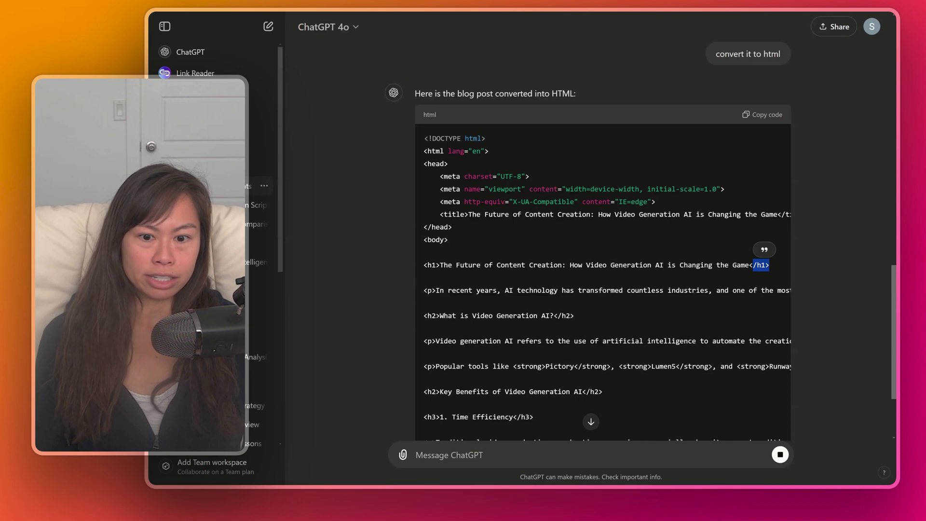
scroll(452, 290, "down", 1)
left_click_drag(423, 276, 440, 311)
scroll(452, 305, "down", 1)
scroll(439, 249, "down", 1)
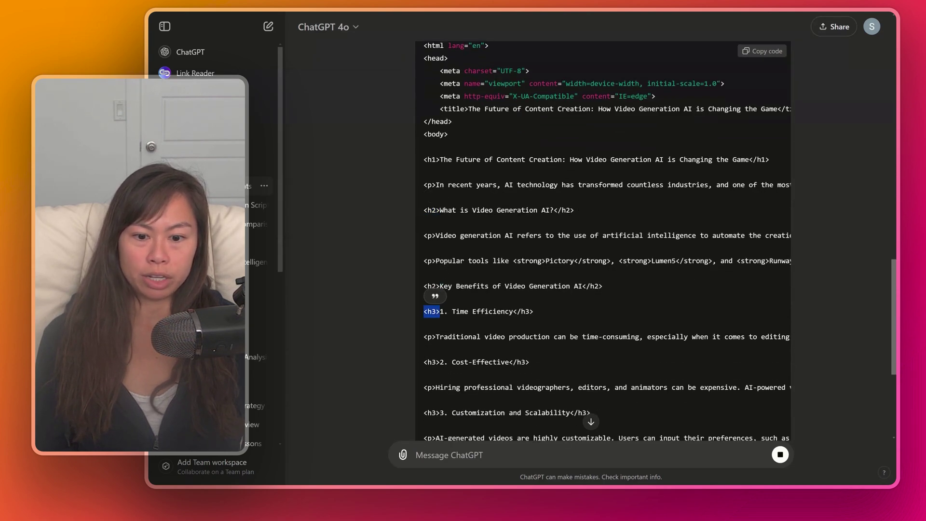
scroll(440, 311, "down", 5)
scroll(603, 226, "down", 4)
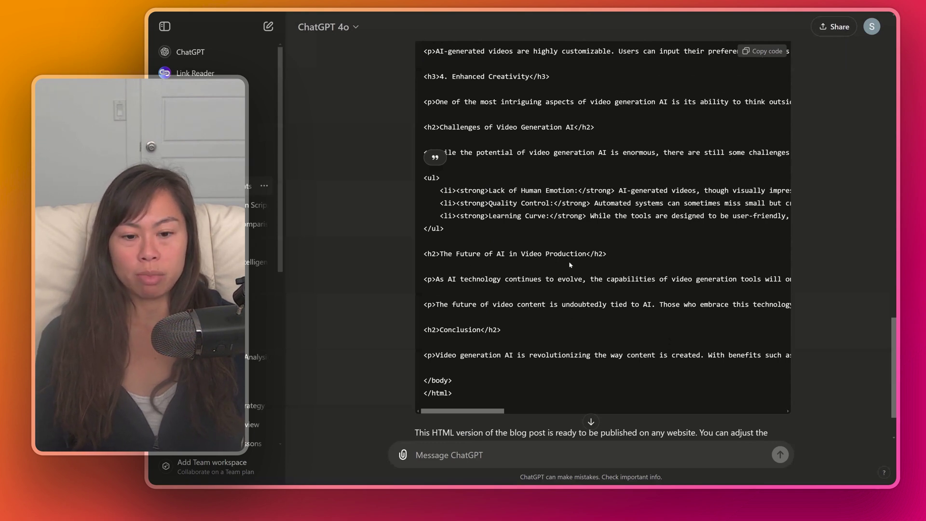
scroll(570, 265, "down", 2)
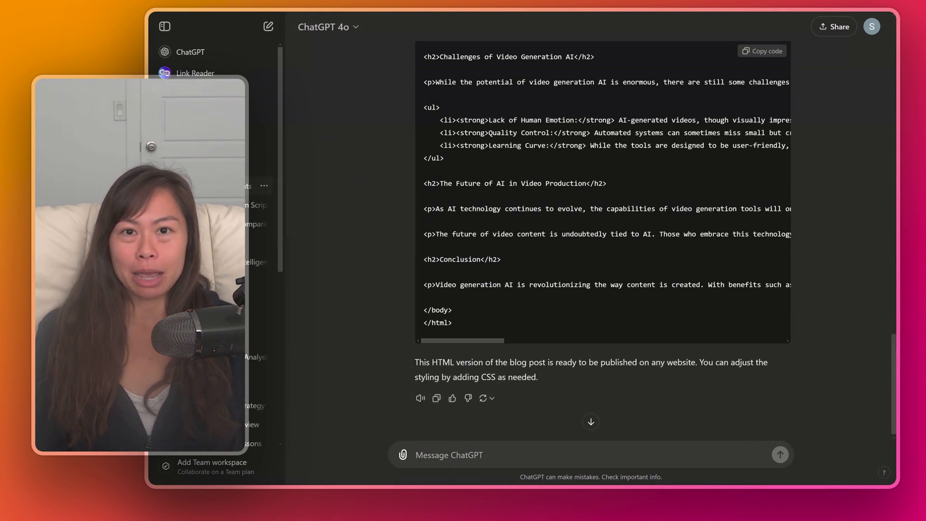